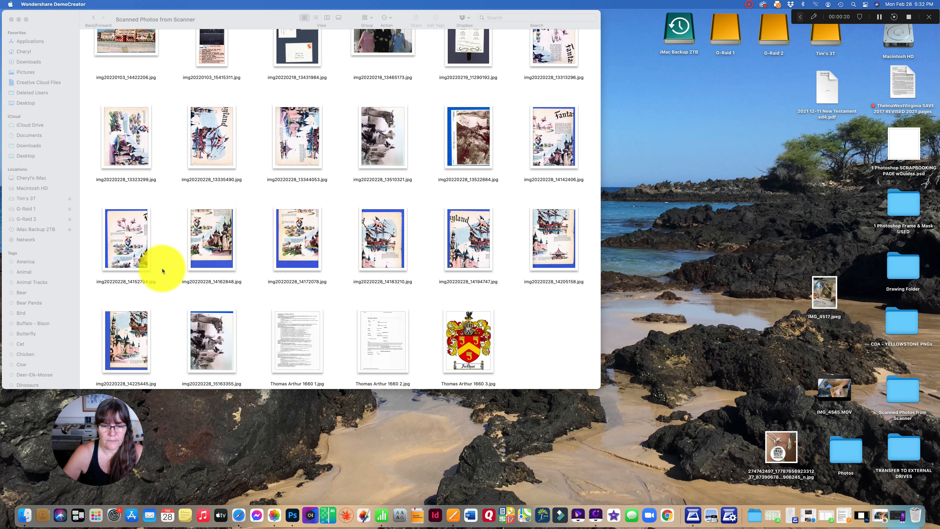
Switch to Photoshop and start the Photomerge automation
click(258, 509)
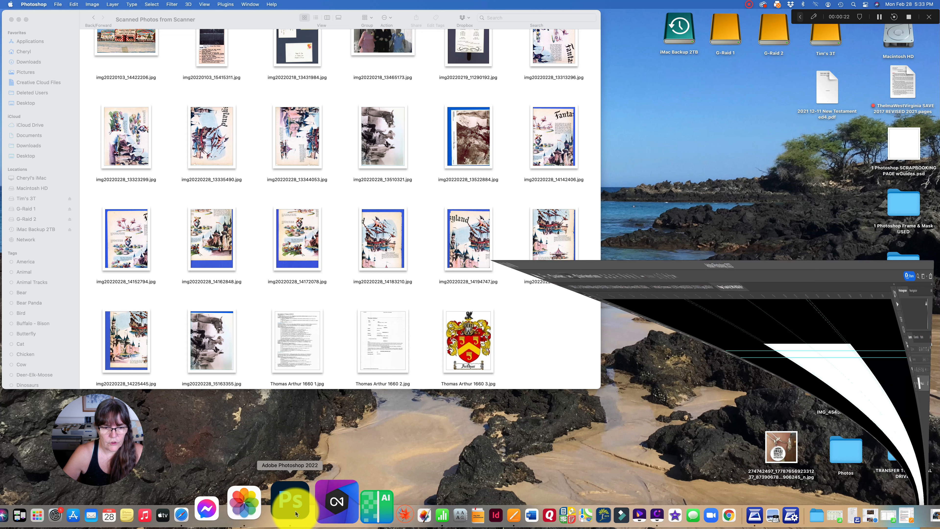
click(58, 5)
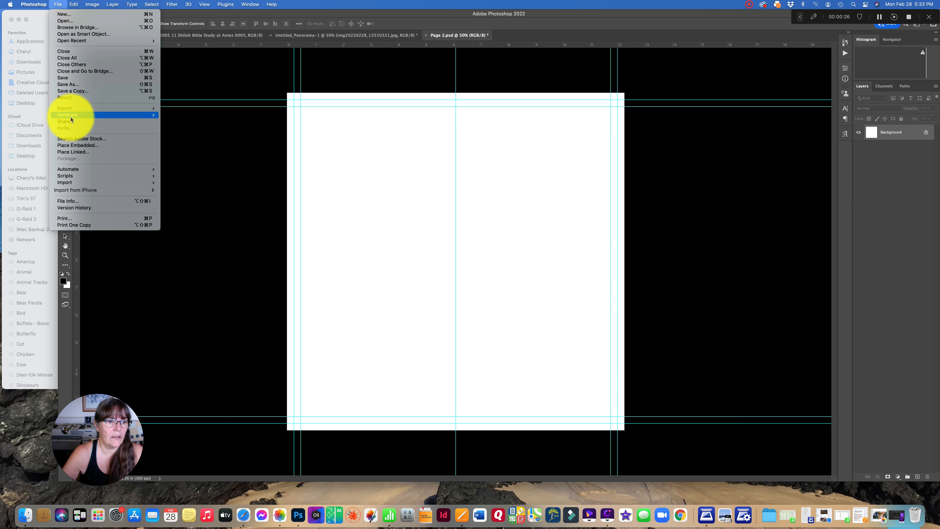
mouse_move(71, 169)
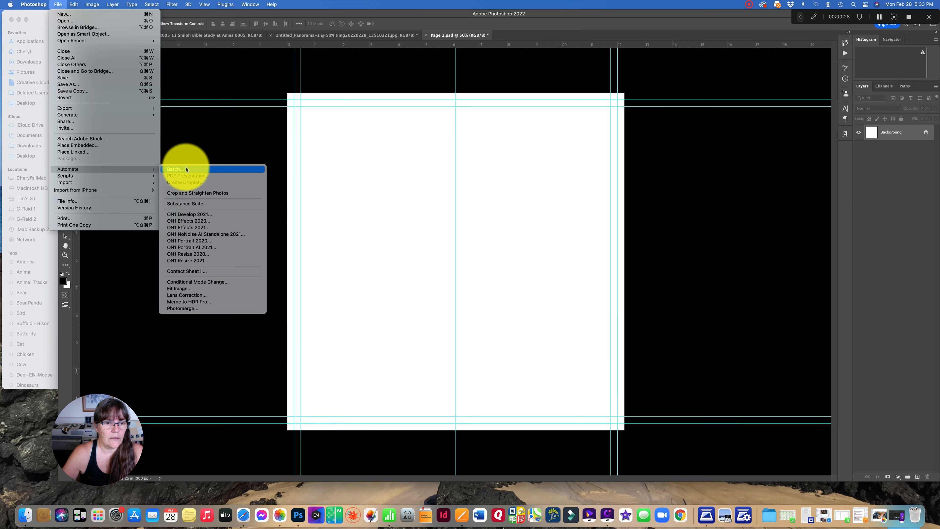
click(182, 307)
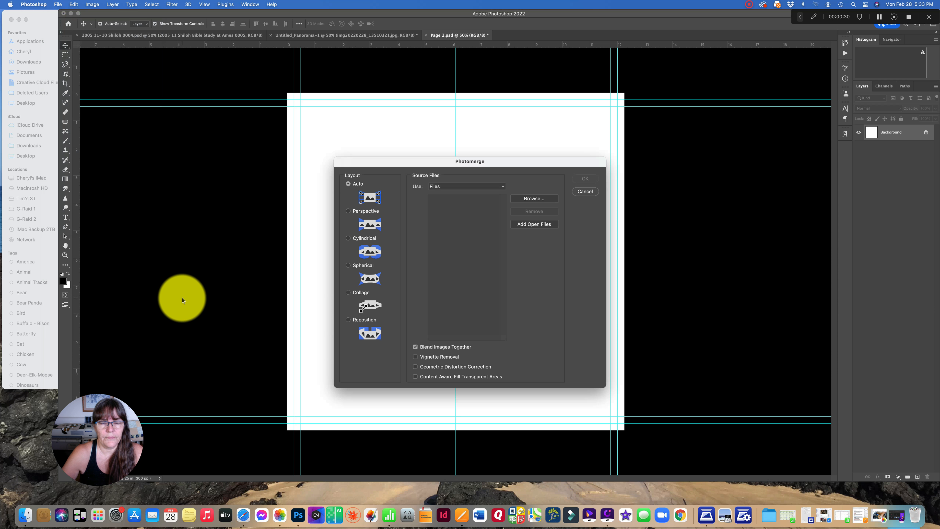
Browse for source files in the Desktop folder Scanned Photos from Scanner and show its contents as icons
click(531, 200)
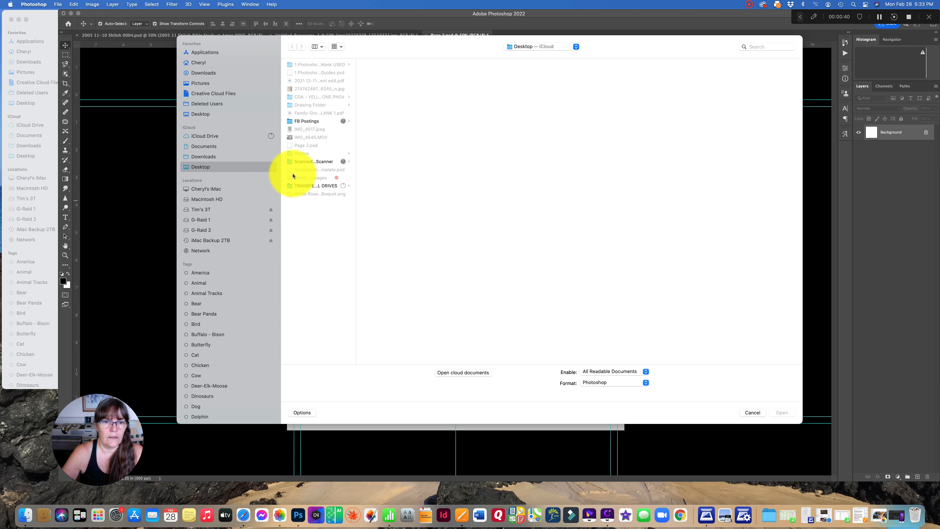
click(213, 114)
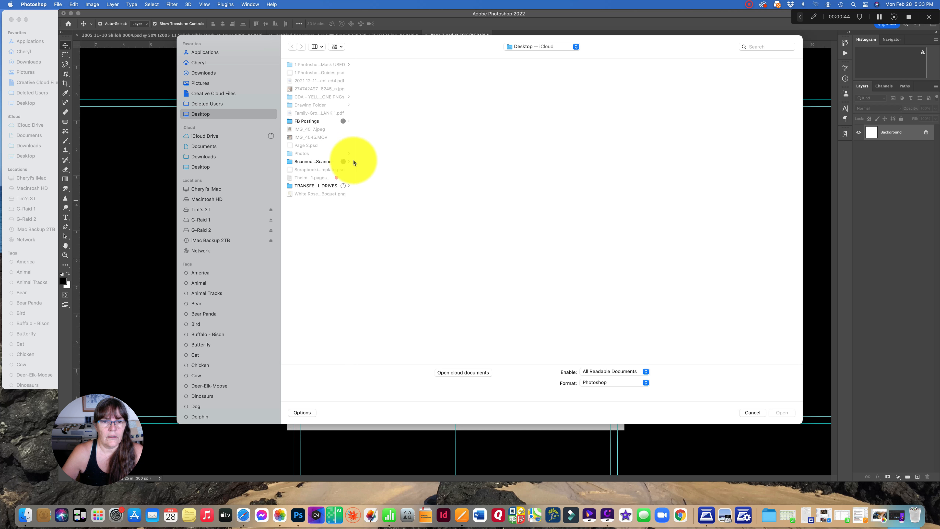
drag(356, 155, 426, 151)
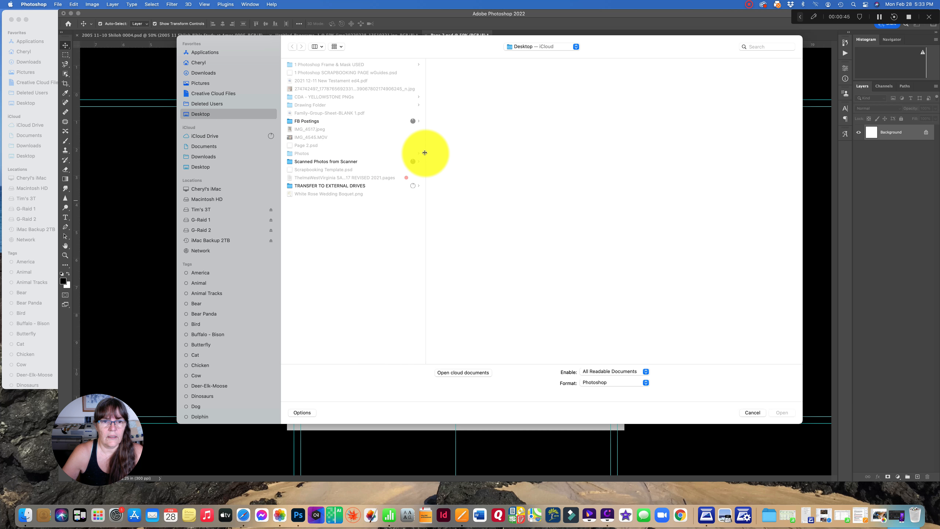
click(346, 162)
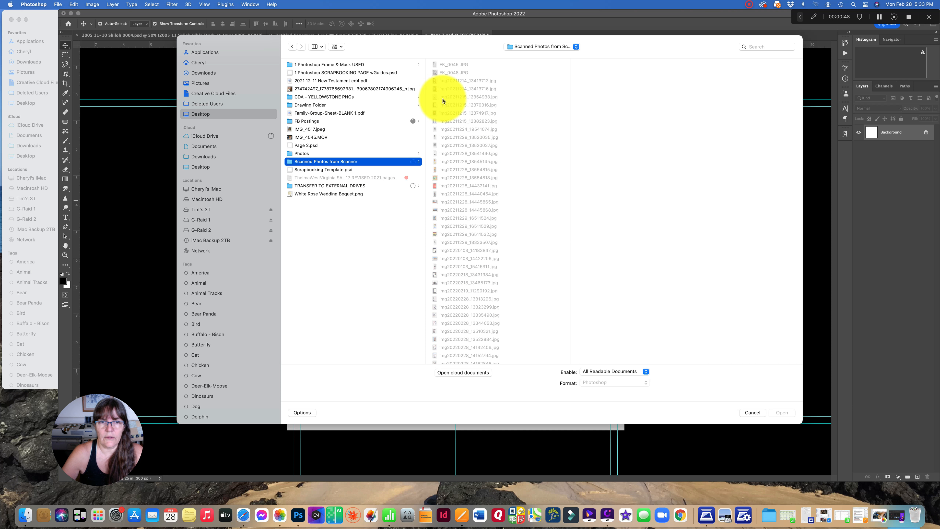
click(319, 47)
click(321, 78)
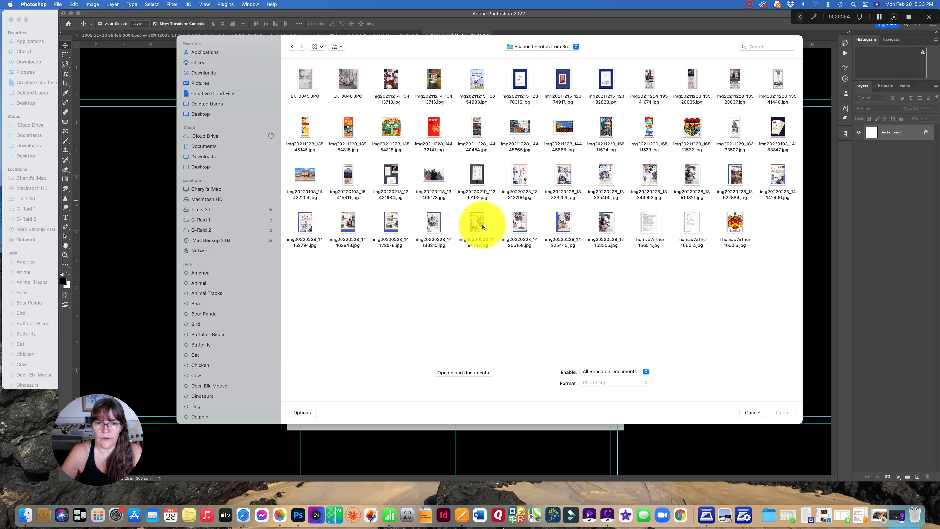
click(305, 222)
shift+click(348, 222)
shift+click(388, 223)
shift+click(426, 224)
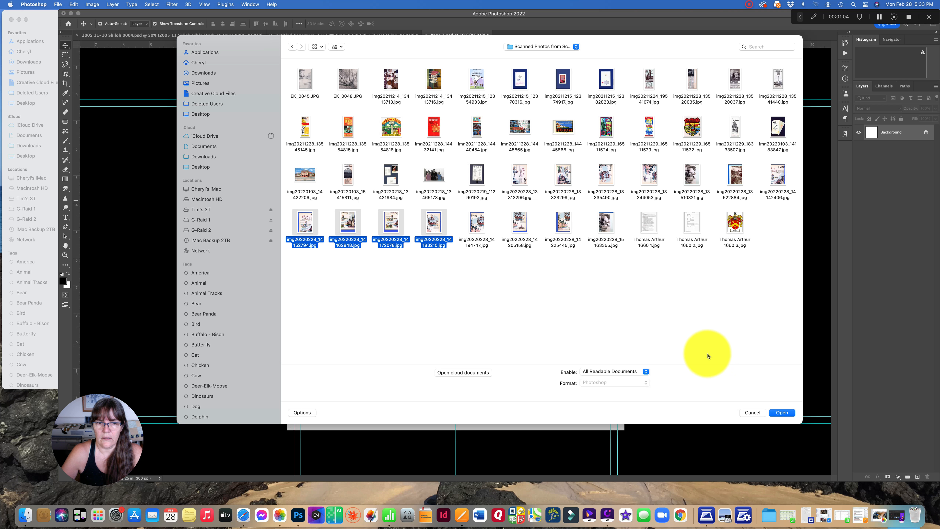
click(677, 335)
Load scans img20220228_14142406, 14152794, 14162848 and 14172078 and merge them with Auto layout and image blending
click(778, 178)
super+click(305, 224)
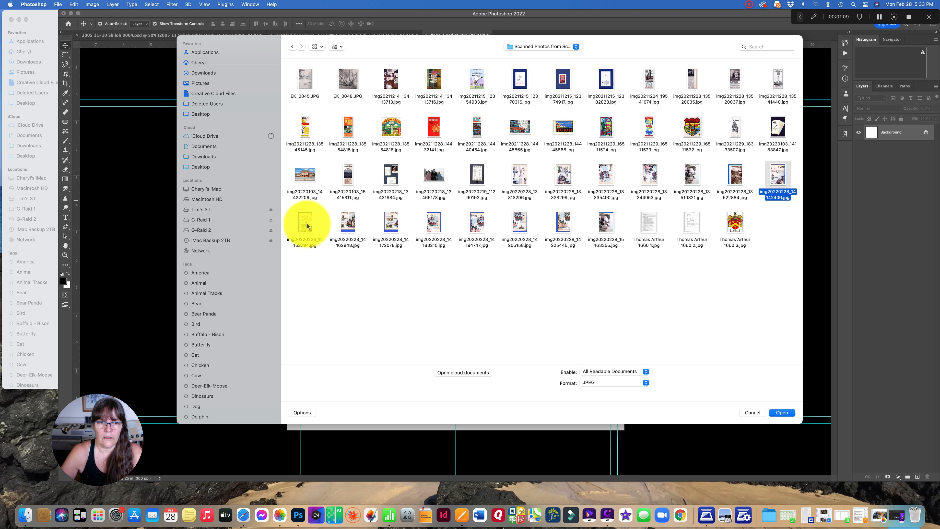
super+click(339, 225)
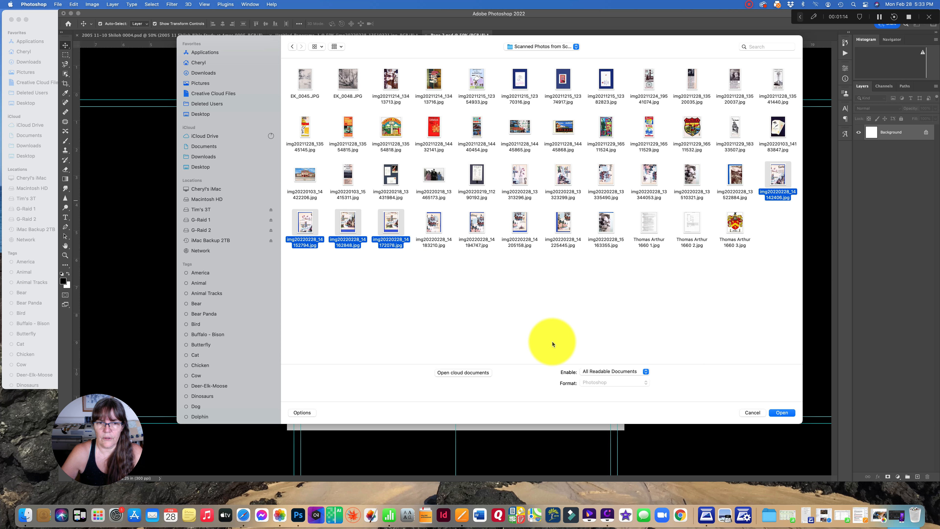
click(781, 413)
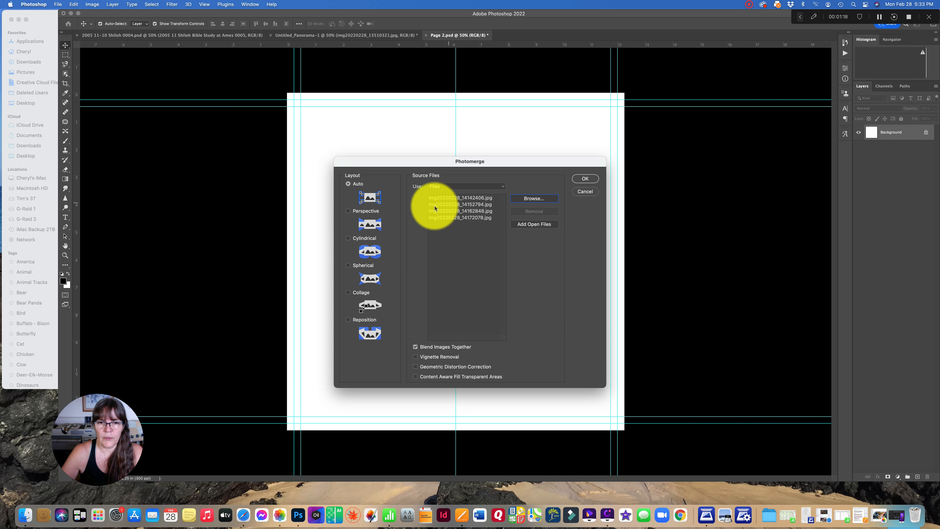
click(585, 180)
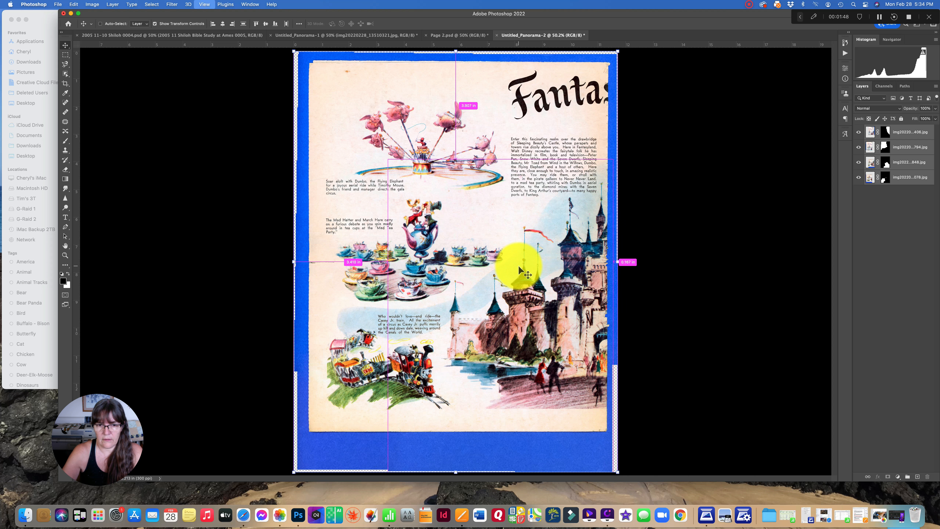
Rotate the four stitched layers about -0.71° to straighten the page, and merge them into a single layer
key(super+equal)
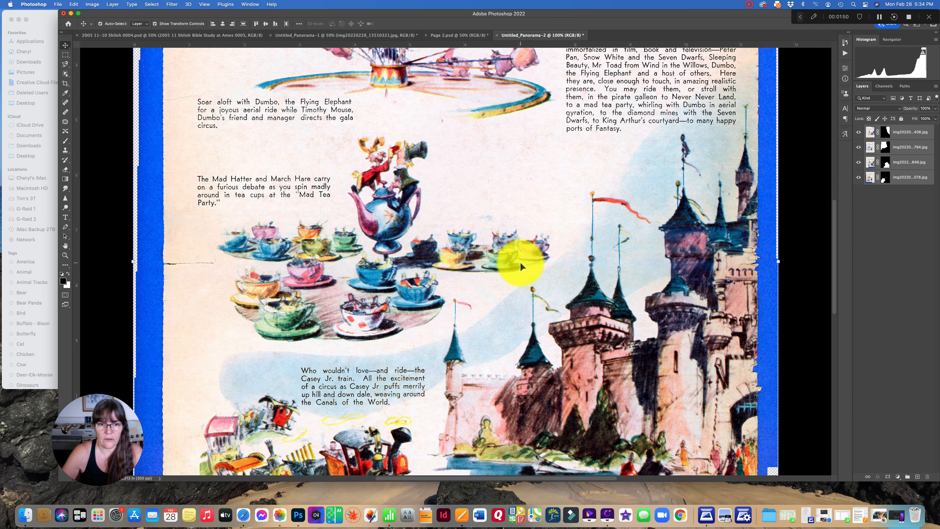
scroll(521, 266, up, 10)
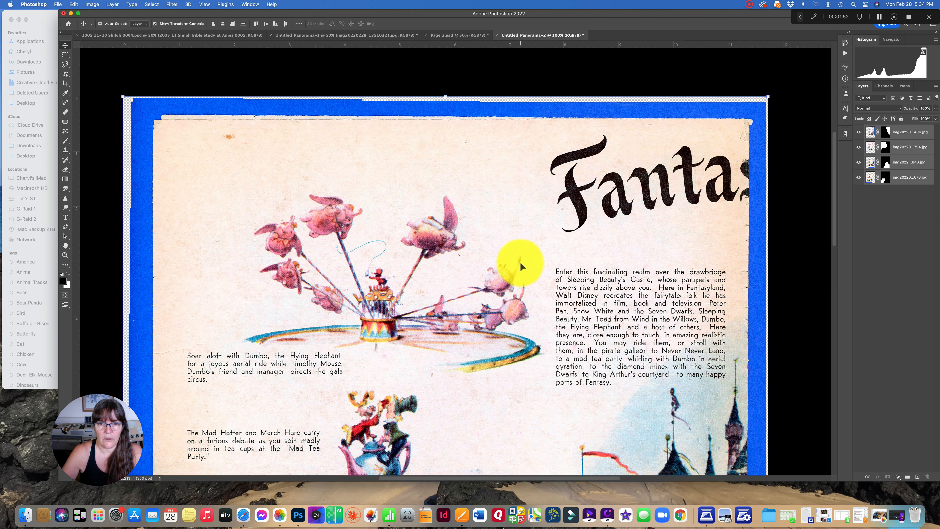
scroll(521, 266, down, 10)
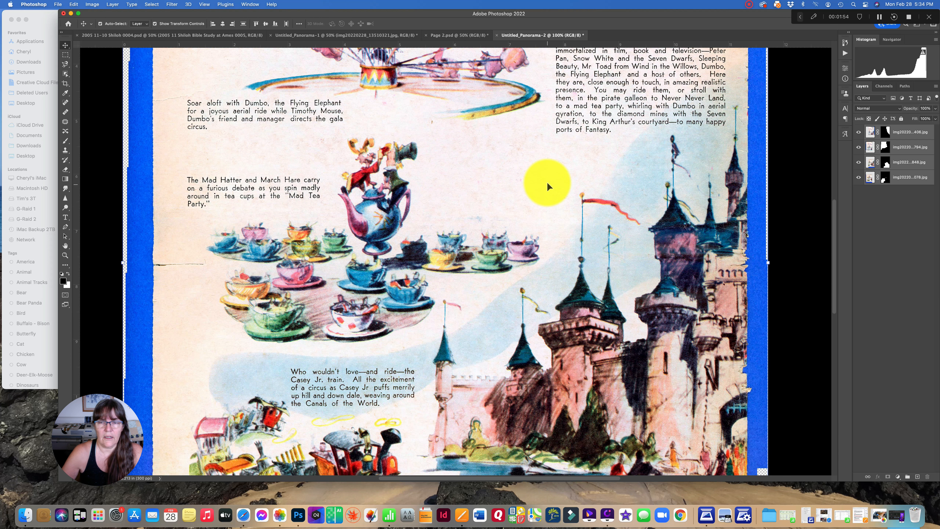
key(super+minus)
key(super+minus)
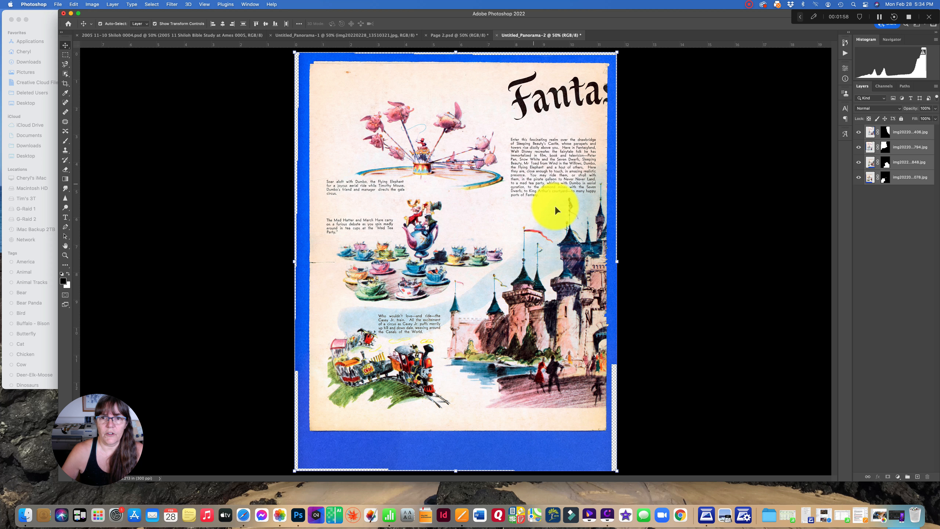
drag(626, 264, 626, 262)
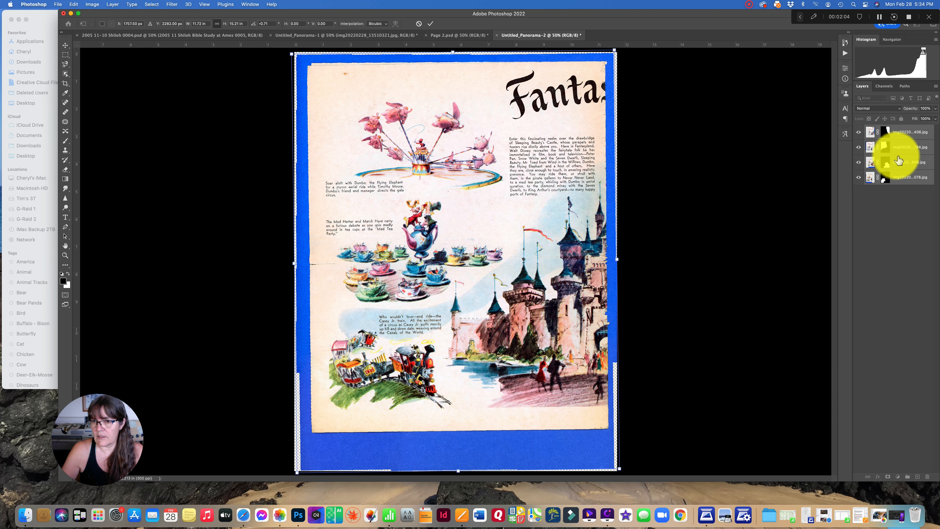
key(Return)
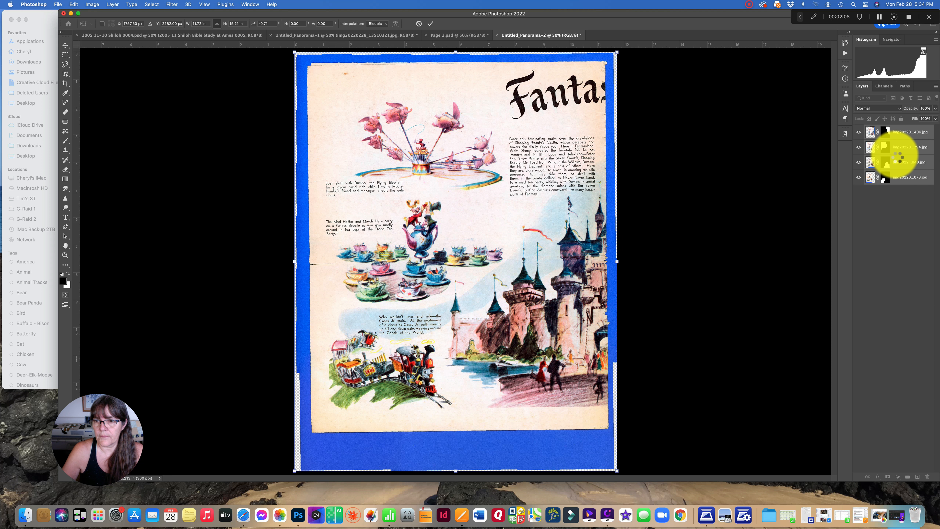
right_click(897, 148)
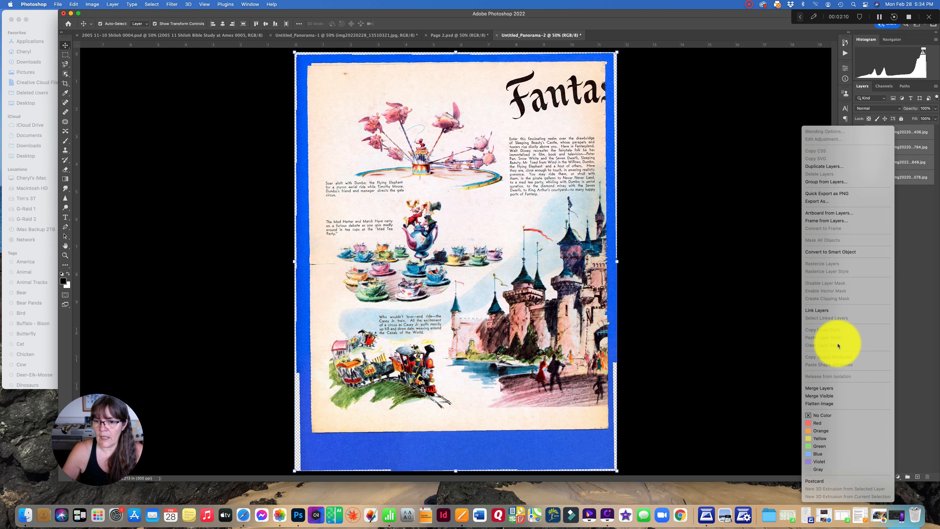
click(822, 388)
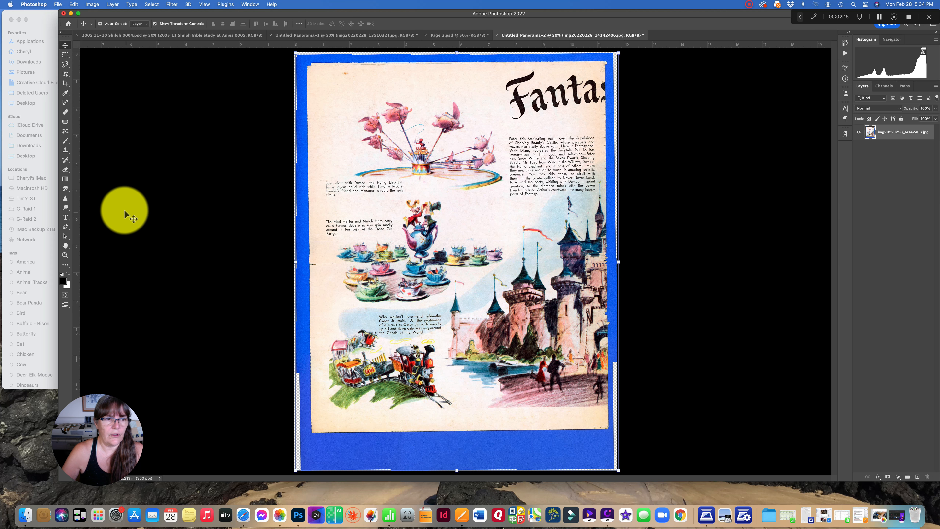
Erase the blue scan background with the Magic Eraser and delete the leftover specks in the strip above the page
click(66, 170)
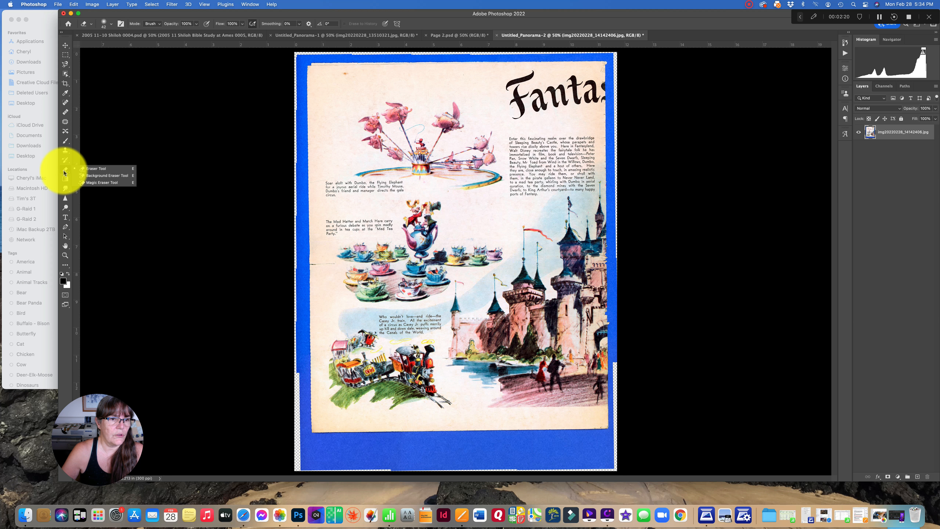
click(116, 183)
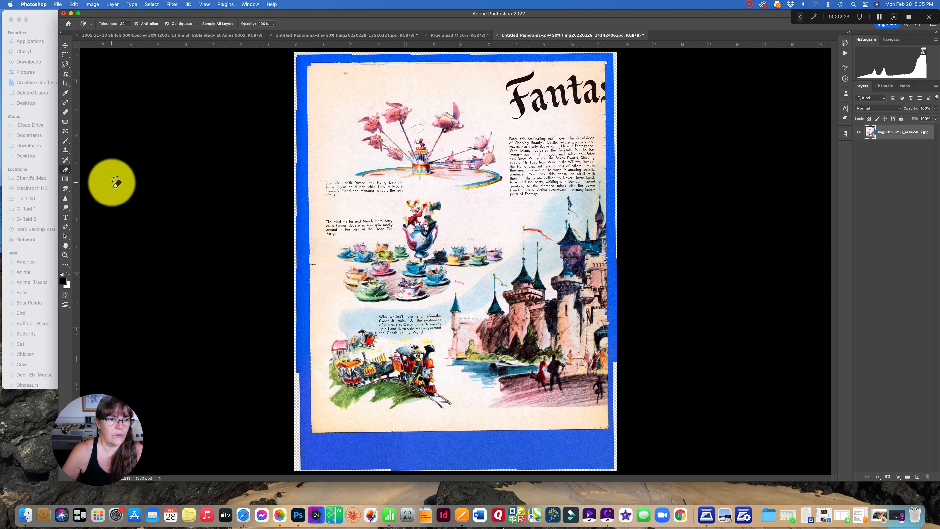
click(450, 452)
click(304, 99)
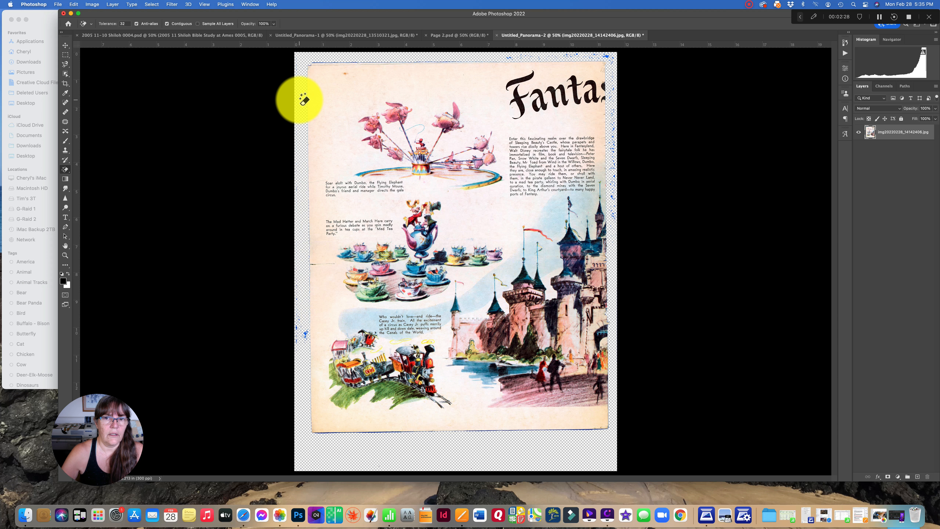
click(66, 57)
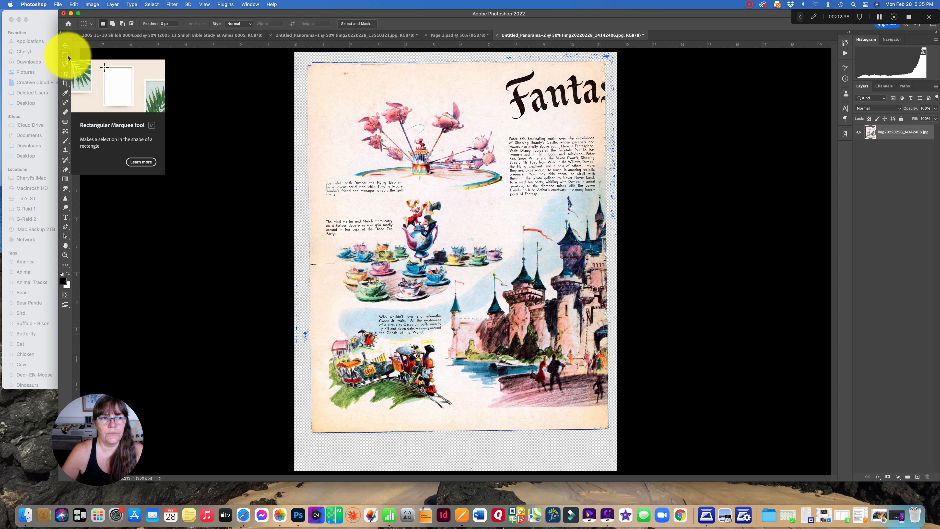
drag(323, 55, 635, 63)
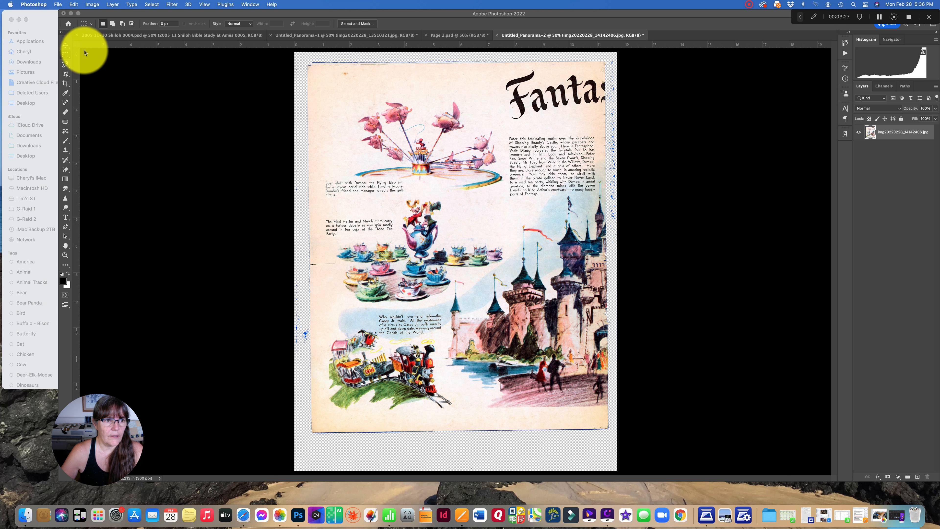
Rotate the page layer about 0.44° and nudge it slightly to the left
click(66, 47)
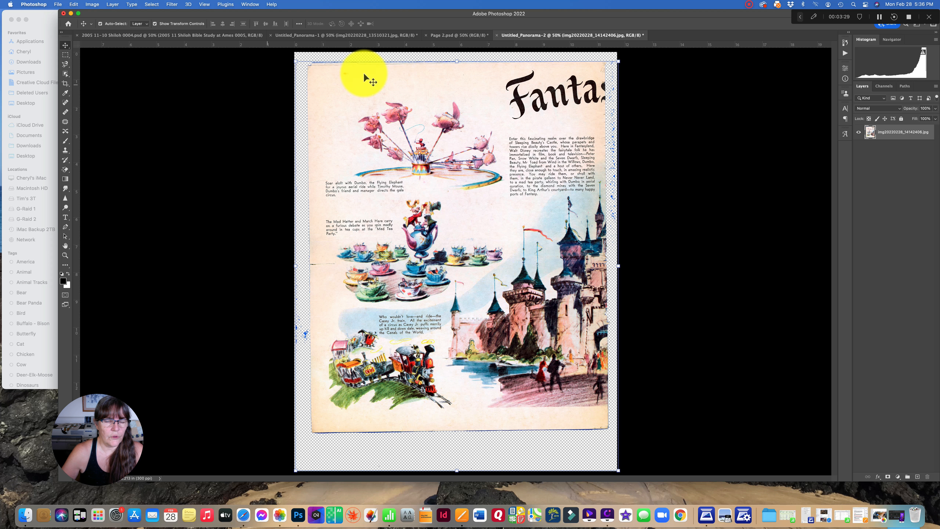
click(626, 61)
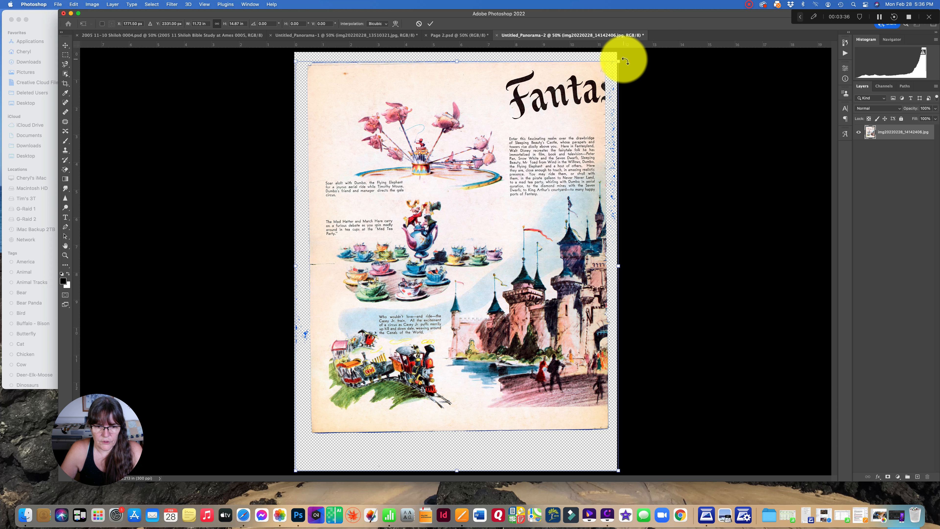
drag(625, 62, 625, 63)
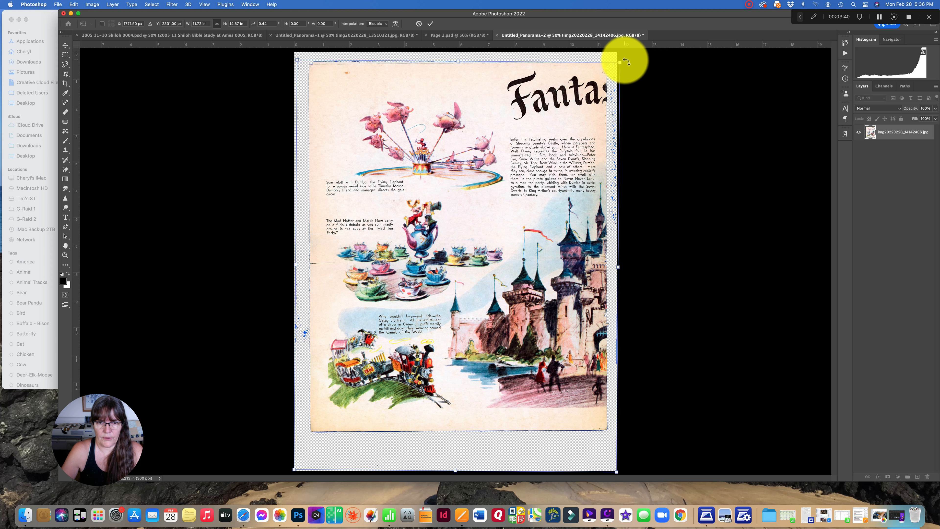
drag(512, 75, 511, 75)
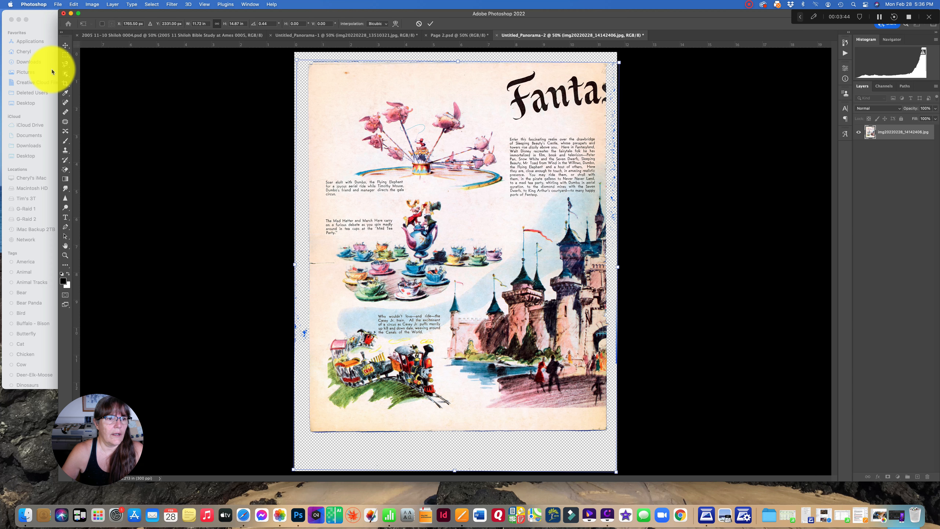
Delete the leftover specks in the strips left of, right of and below the page, and clear the selection
click(68, 56)
drag(298, 57, 309, 470)
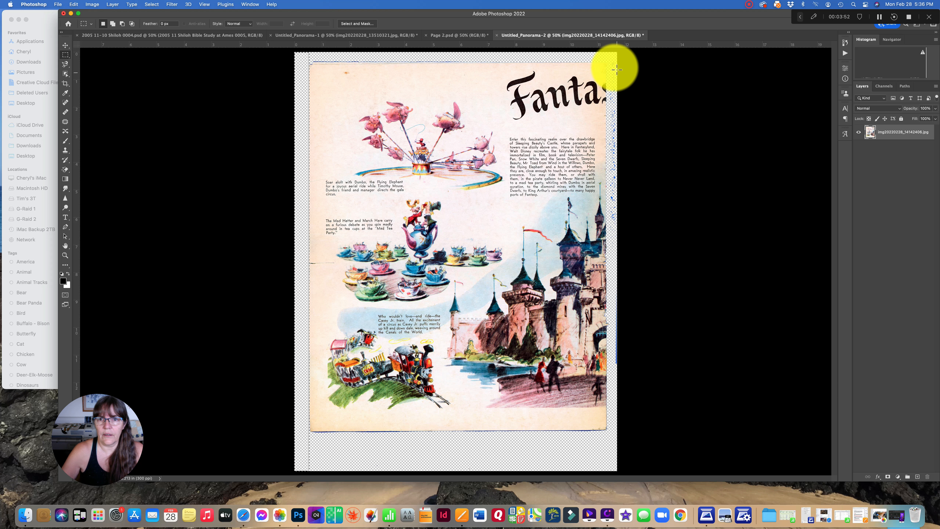
drag(608, 53, 634, 473)
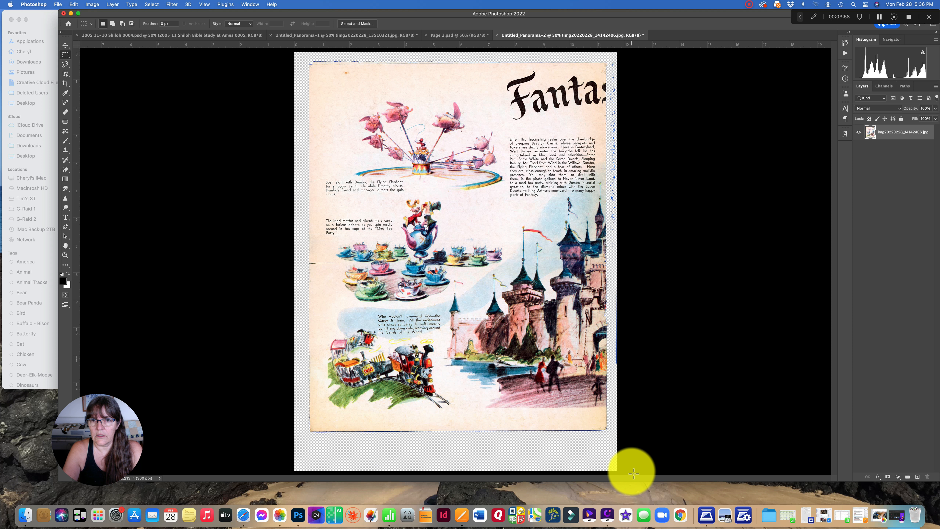
key(Delete)
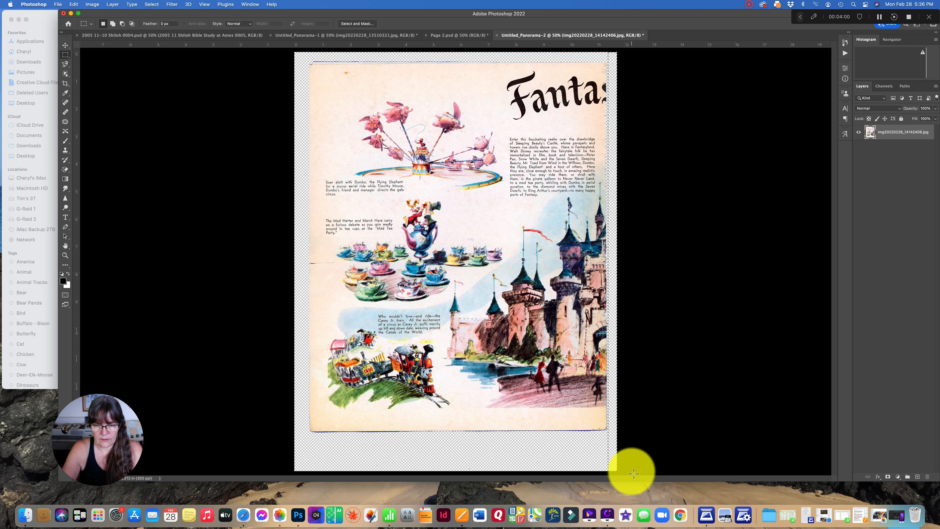
drag(295, 436, 633, 479)
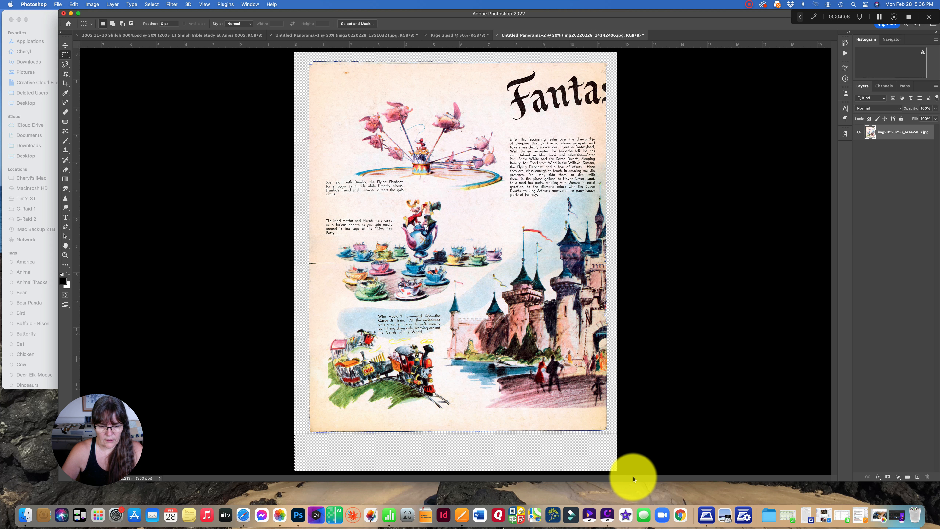
key(super+d)
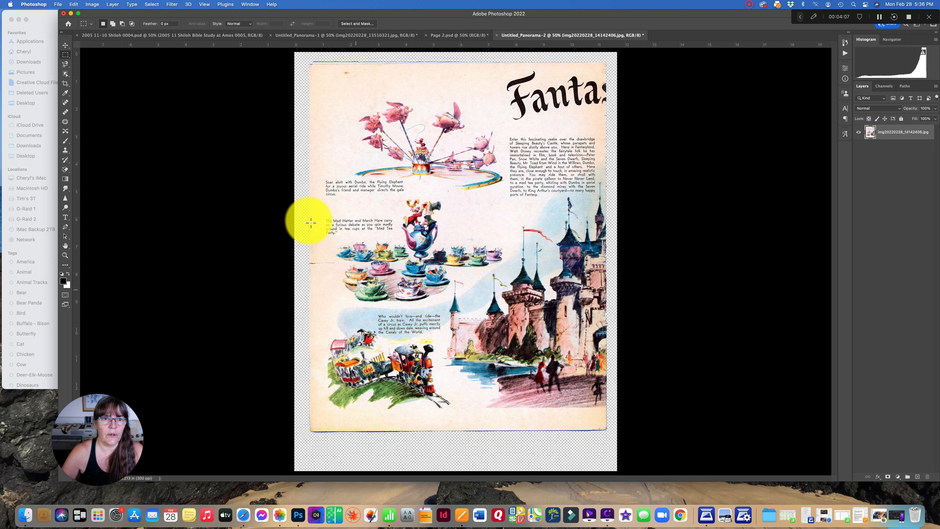
Move the page layer to the right and delete the stray pixels in the strip beyond its left edge
click(65, 44)
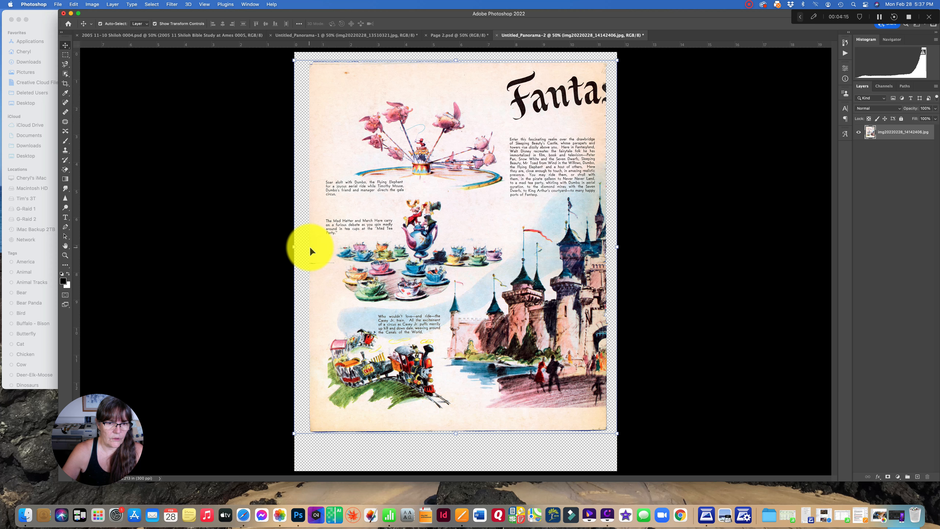
drag(350, 240, 374, 249)
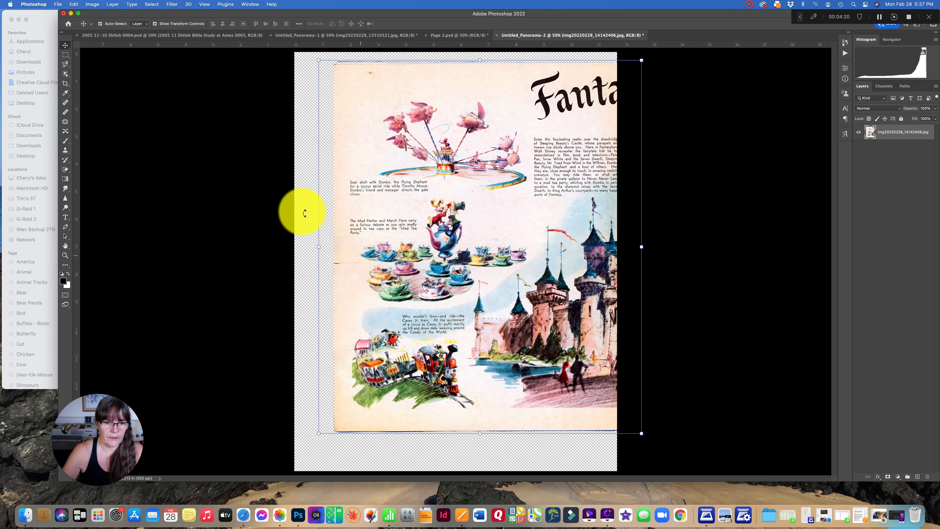
click(66, 55)
drag(288, 56, 332, 501)
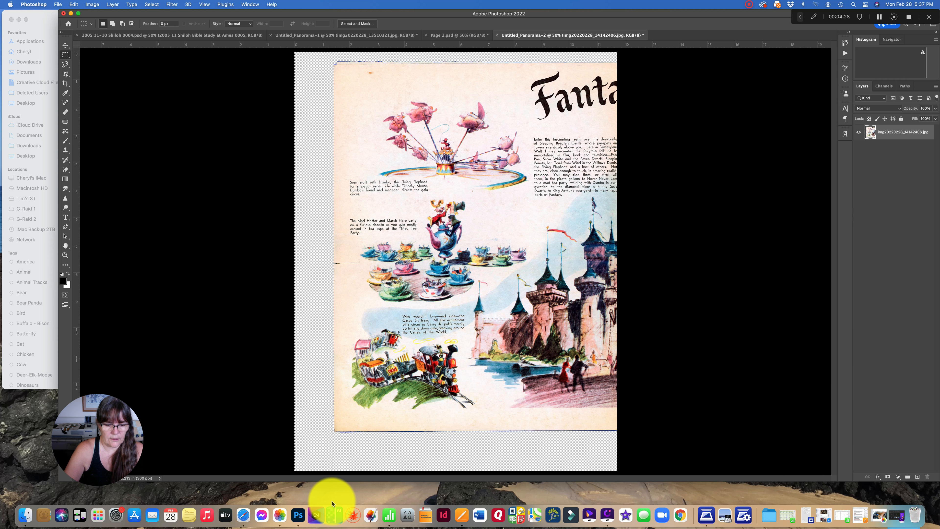
key(super+d)
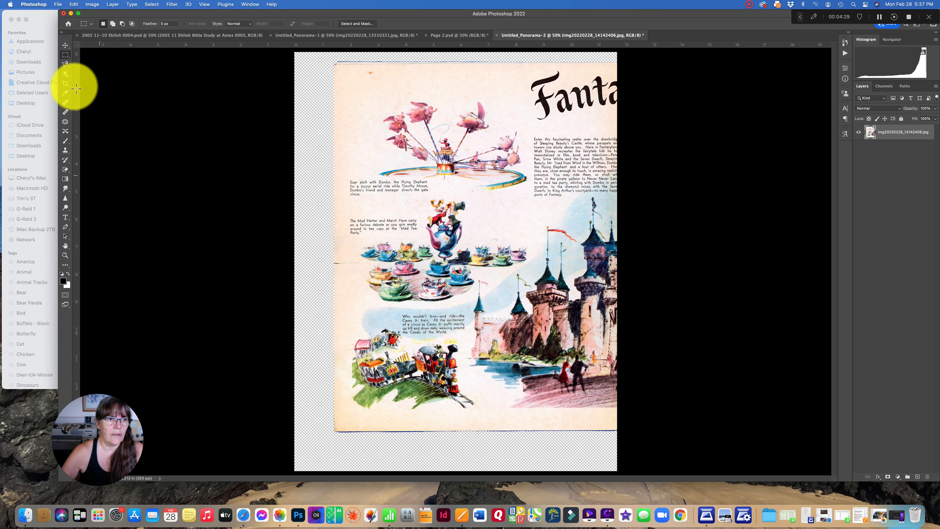
Move the page layer to the left and delete the stray pixels in the strip beyond its right edge
click(65, 45)
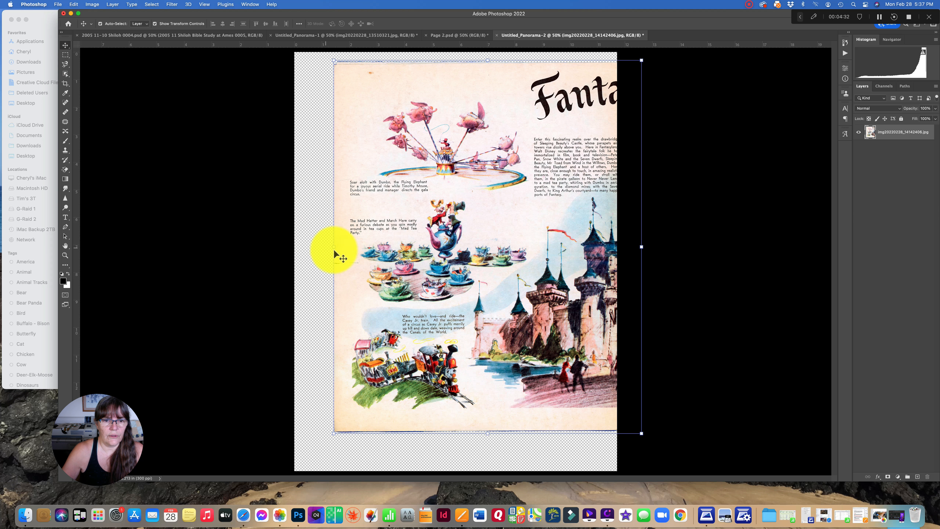
drag(458, 251, 402, 266)
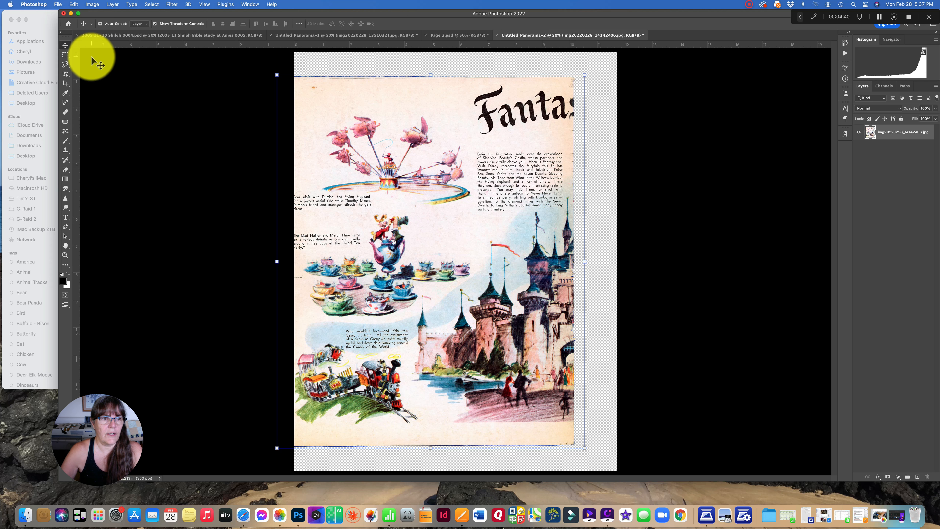
click(65, 55)
drag(575, 67, 617, 479)
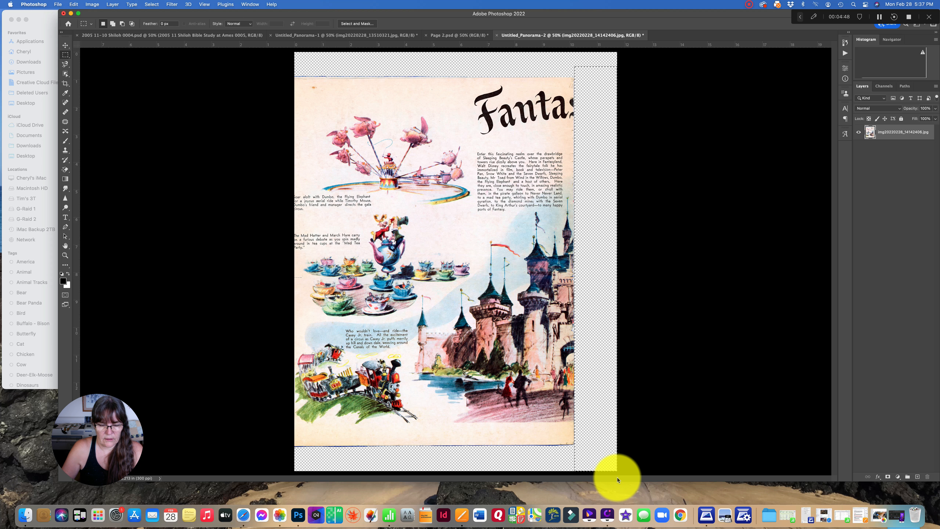
key(super+d)
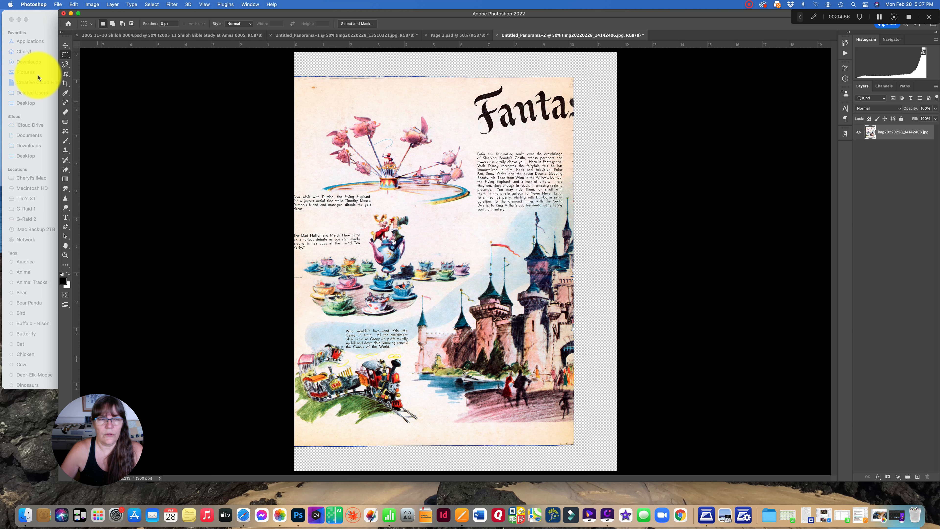
Move the cleaned page layer back to the middle of the canvas so the whole page lies inside it
click(65, 45)
drag(385, 222, 396, 205)
click(251, 72)
drag(412, 99, 411, 107)
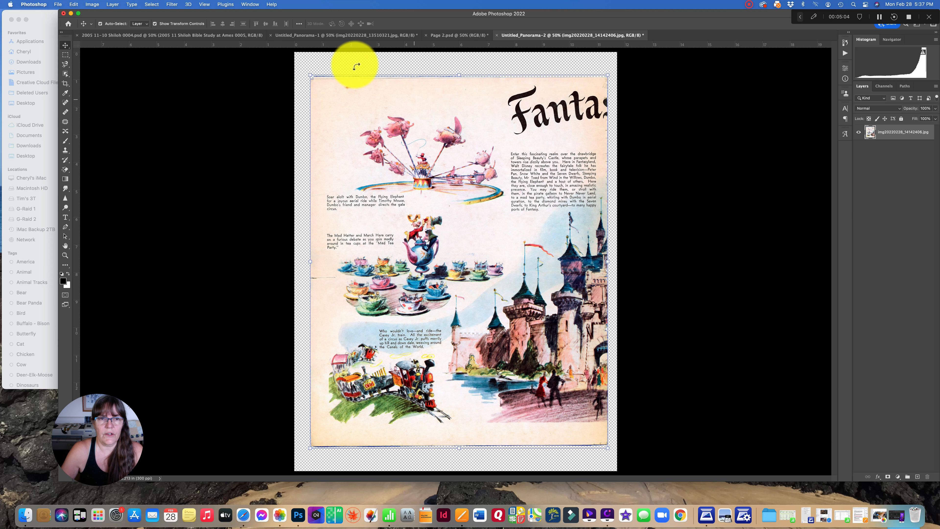
Photomerge scans img20220228_14183210, 14194747, 14205158 and 14225445 with Auto layout and image blending
click(58, 4)
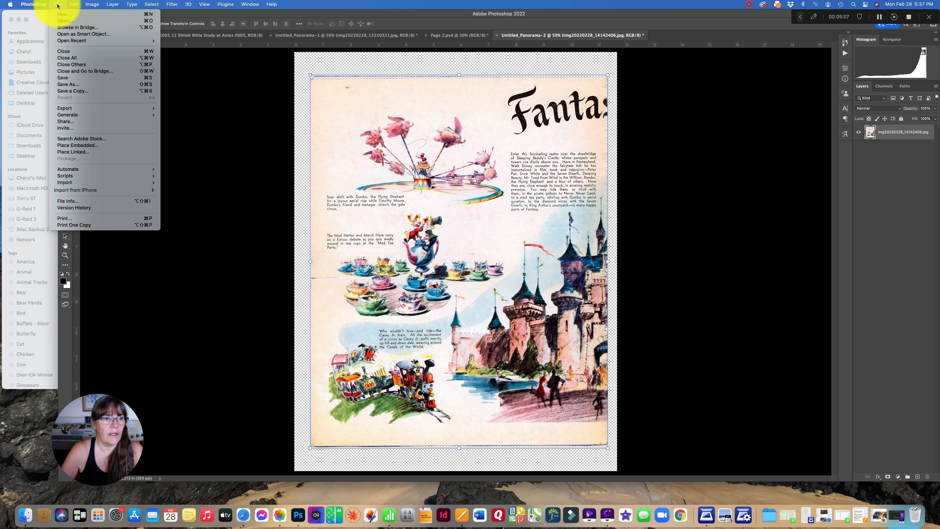
mouse_move(81, 169)
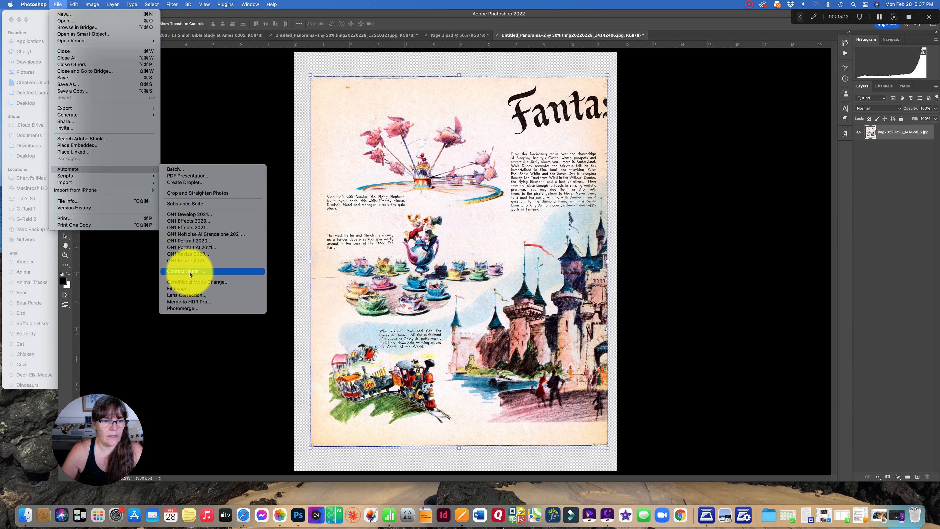
click(191, 308)
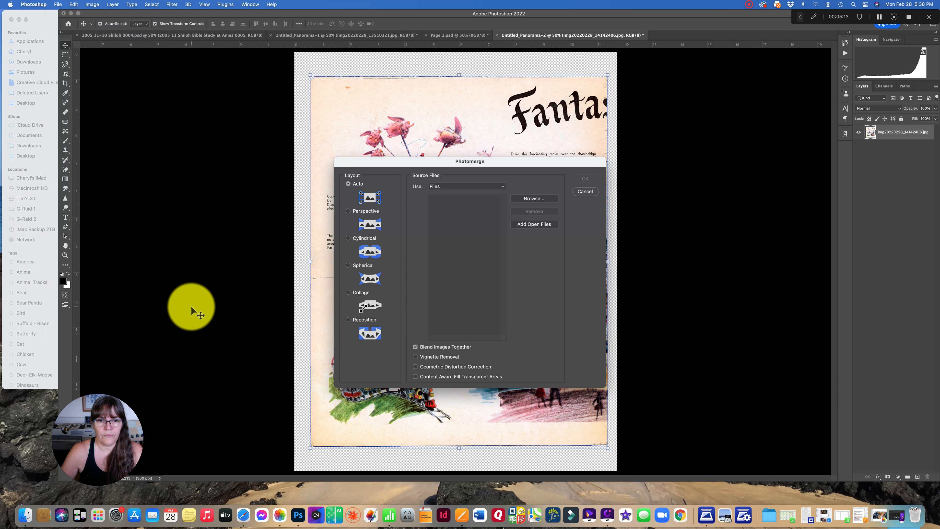
click(528, 200)
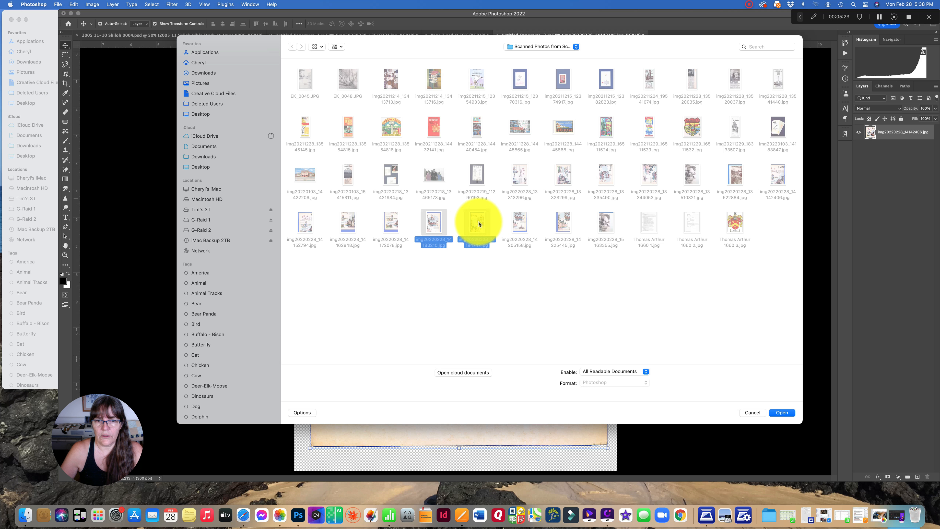
shift+click(559, 220)
click(782, 414)
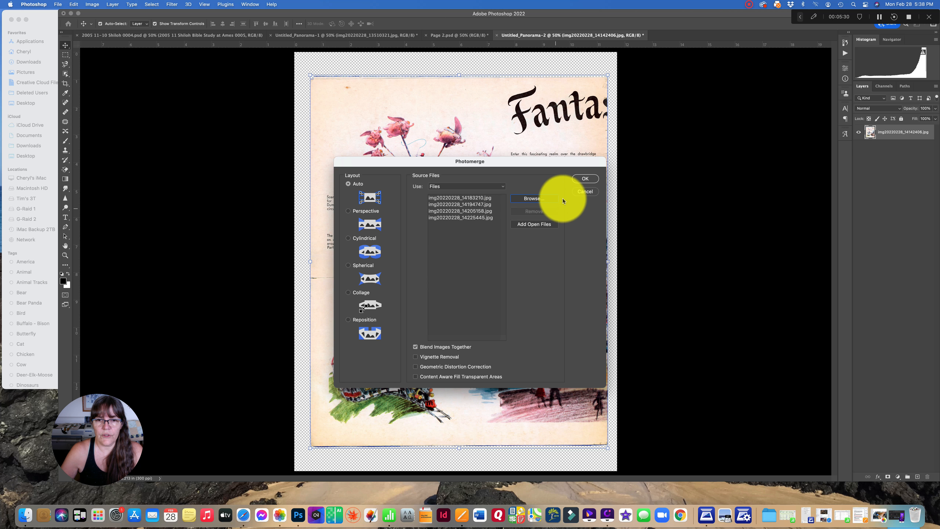
click(584, 179)
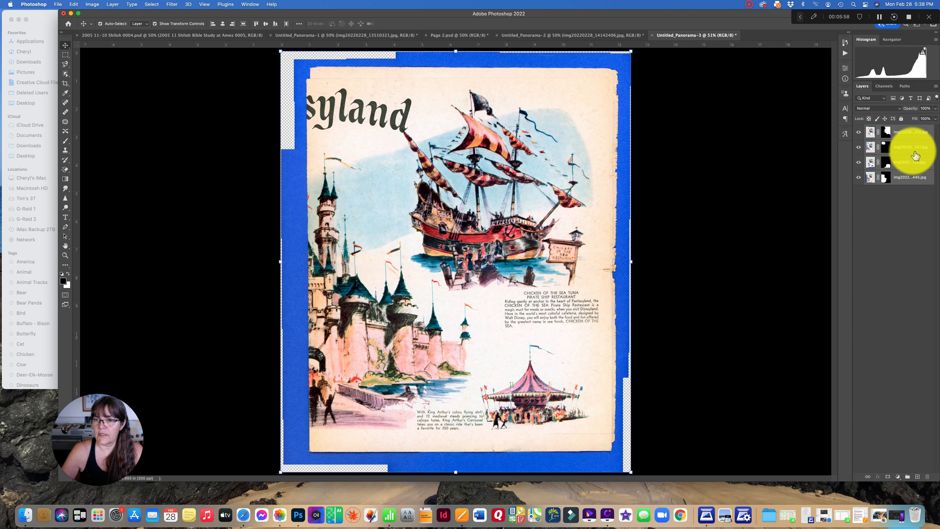
Merge the four stitched layers into one and erase the blue scan background with the Magic Eraser
right_click(900, 155)
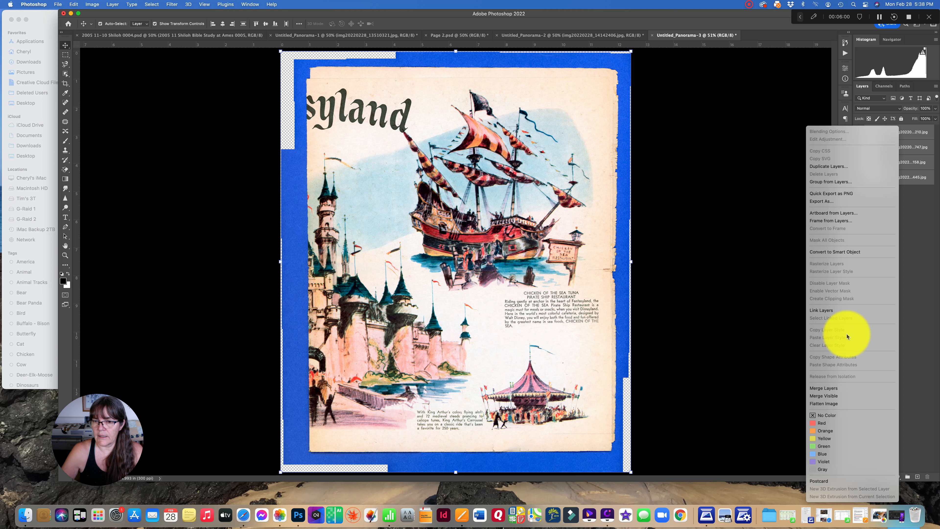
click(839, 388)
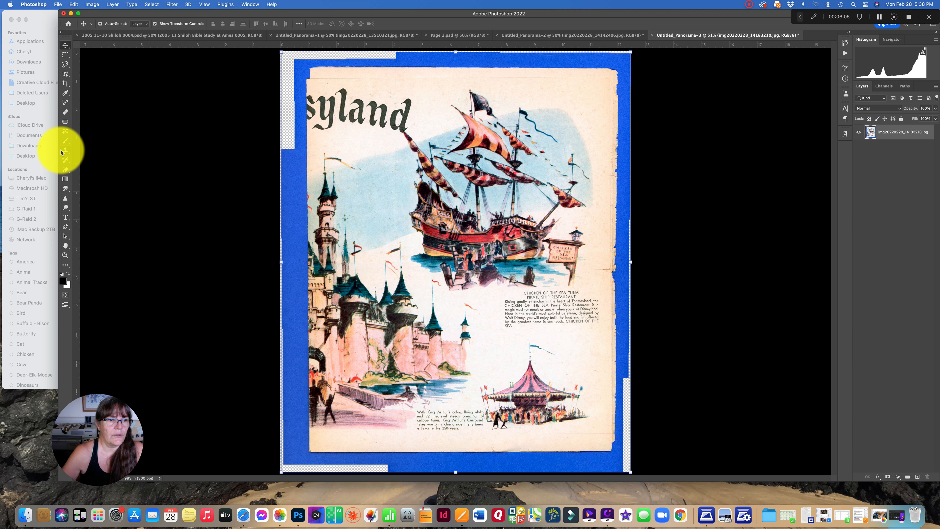
click(66, 171)
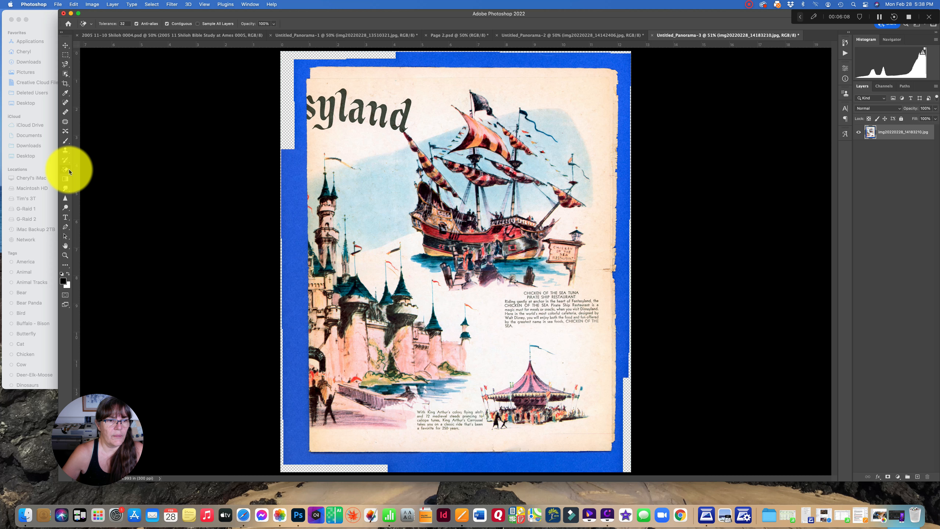
click(294, 159)
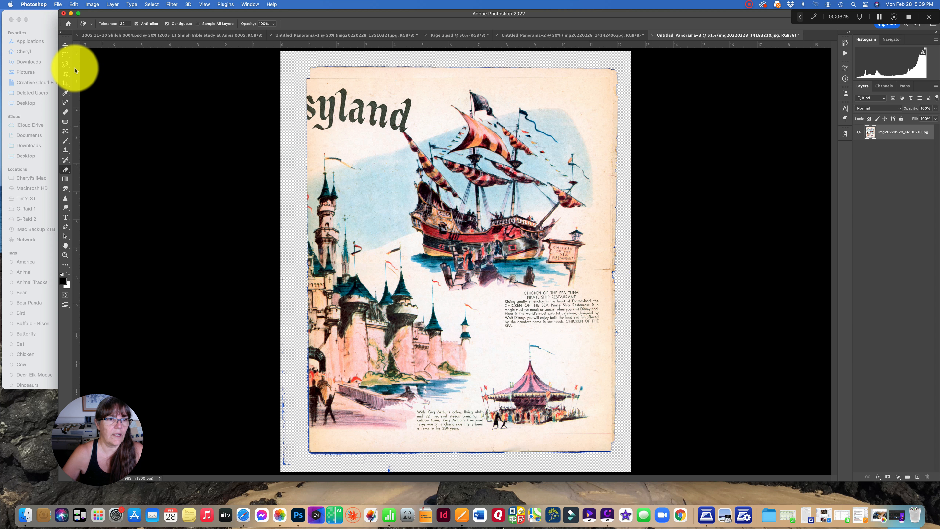
Delete the leftover specks in the strips above, left of, below and right of the pirate ship page, and clear the selection
click(67, 56)
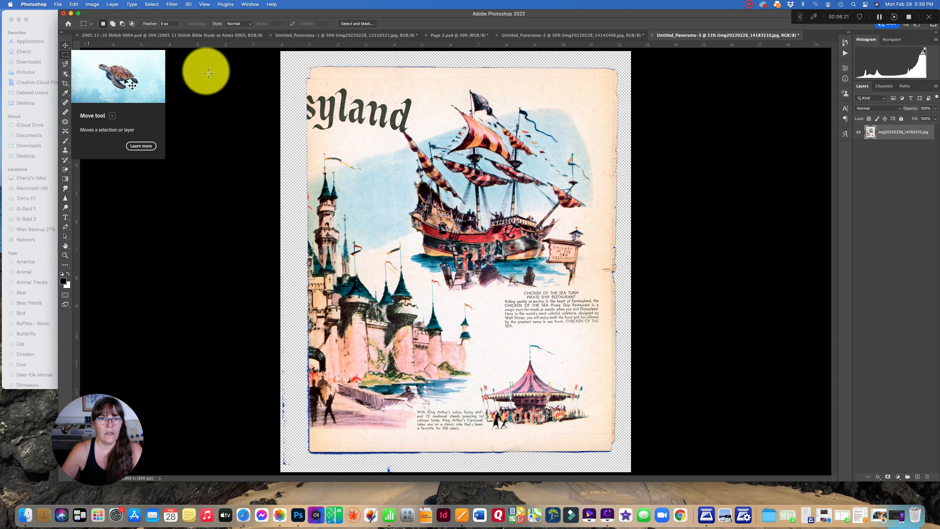
drag(277, 52, 685, 67)
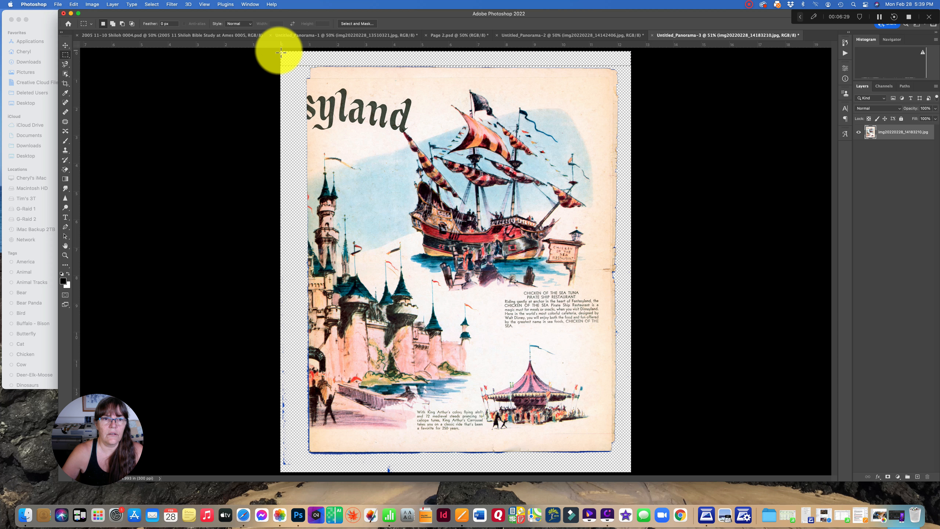
drag(281, 67, 306, 481)
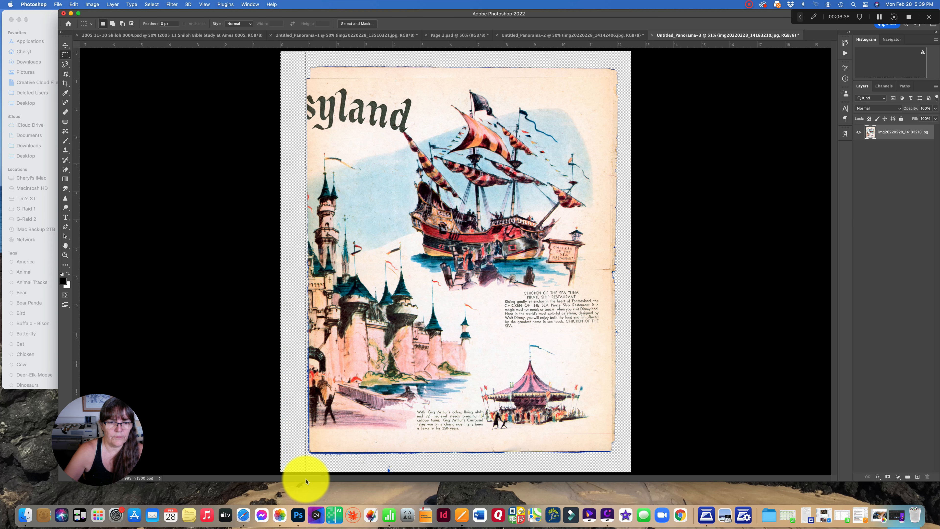
drag(277, 457, 707, 478)
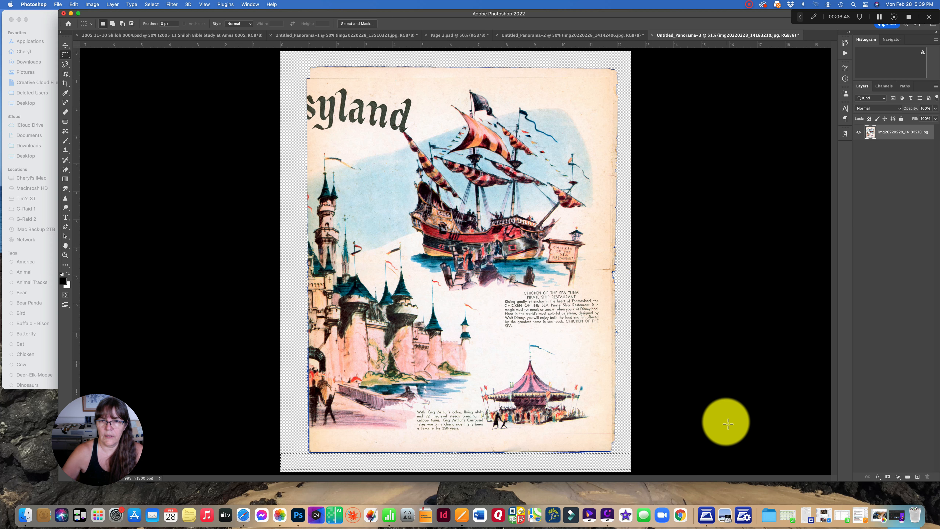
drag(625, 76, 657, 478)
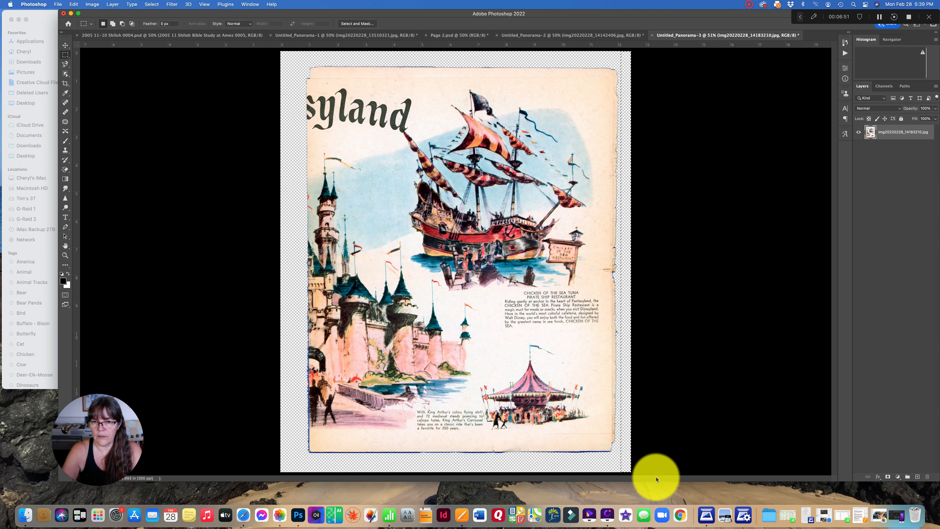
key(super+d)
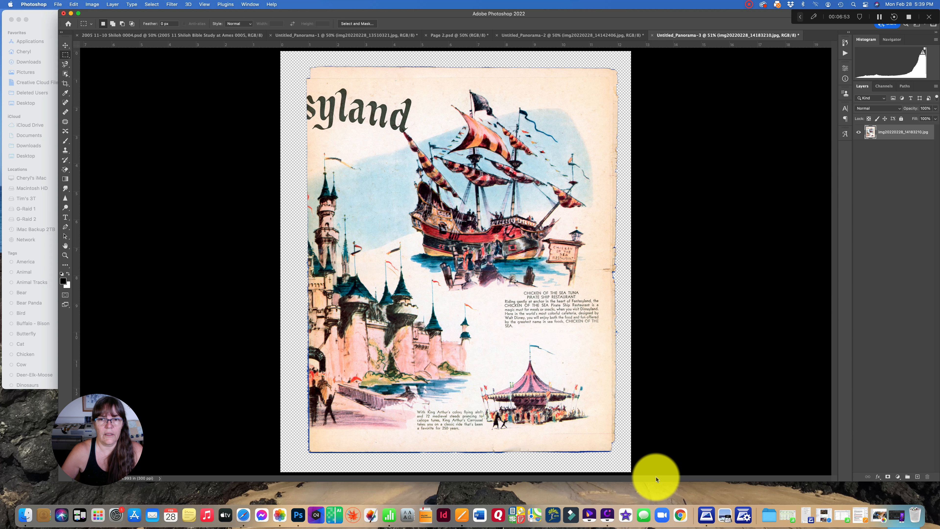
Erase the remaining blue fringe along the edges of the pirate ship page using the Eraser tool with a 15 px brush
click(65, 47)
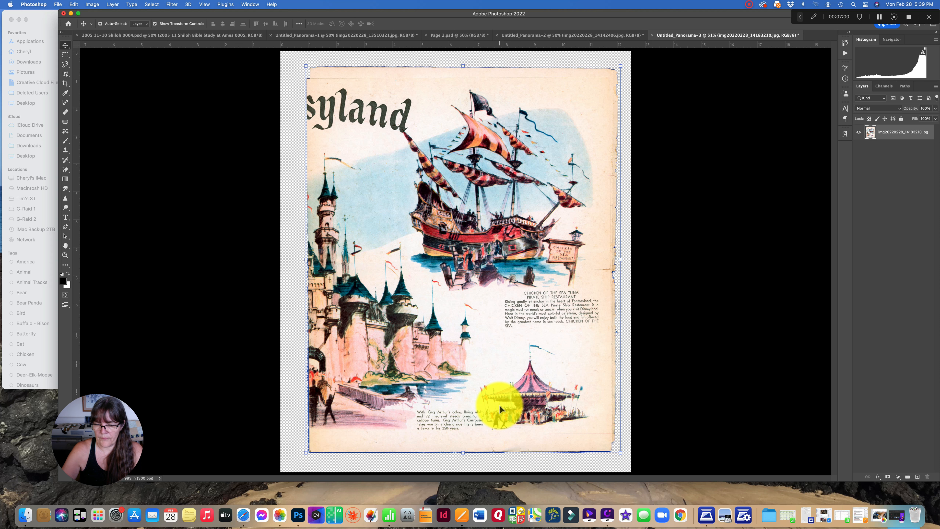
key(super+equal)
key(super+equal)
key(super+equal)
scroll(499, 405, left, 15)
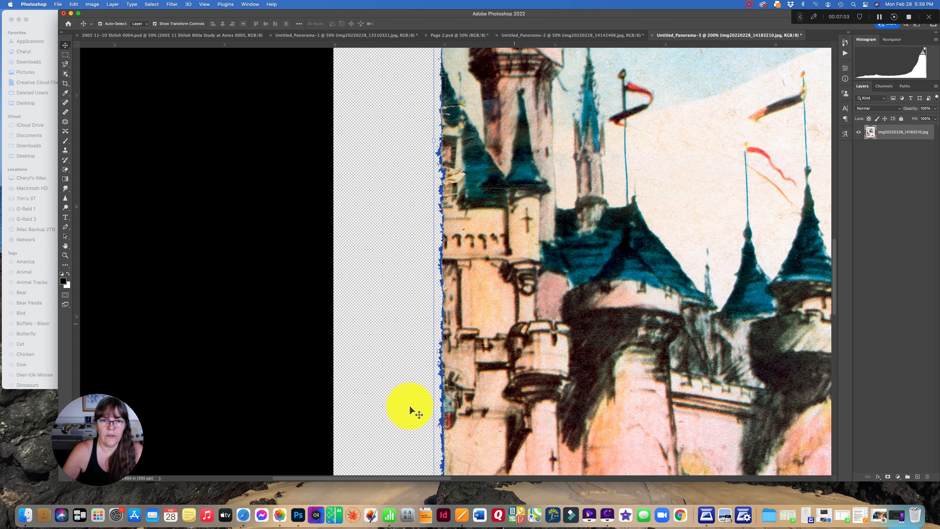
click(66, 169)
right_click(65, 172)
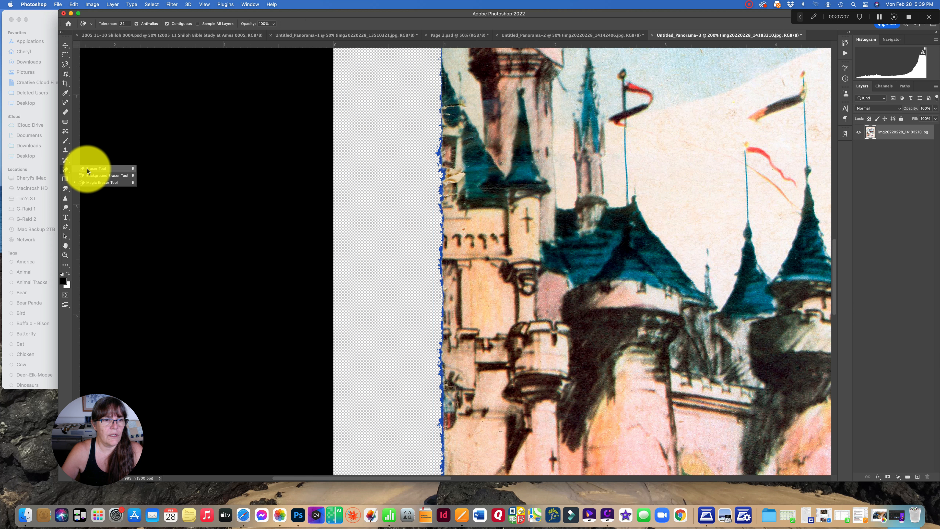
click(90, 168)
click(105, 24)
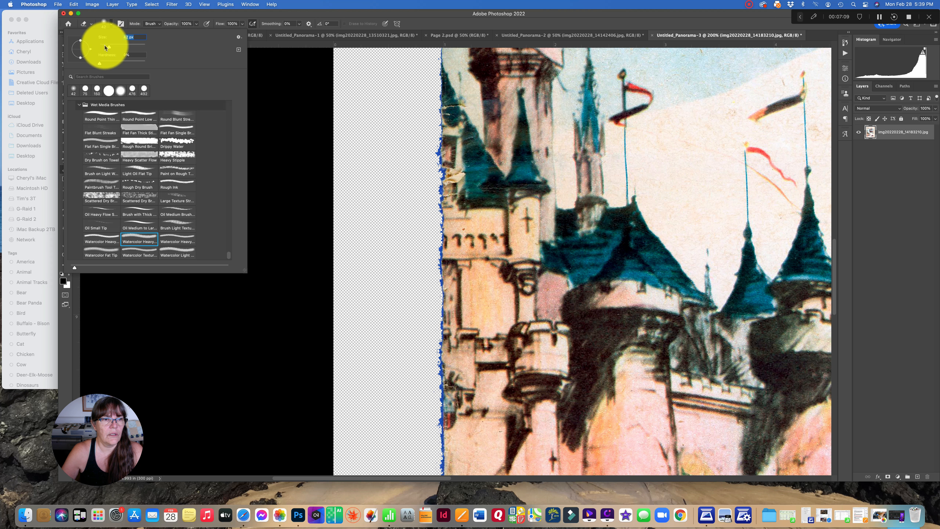
text(15)
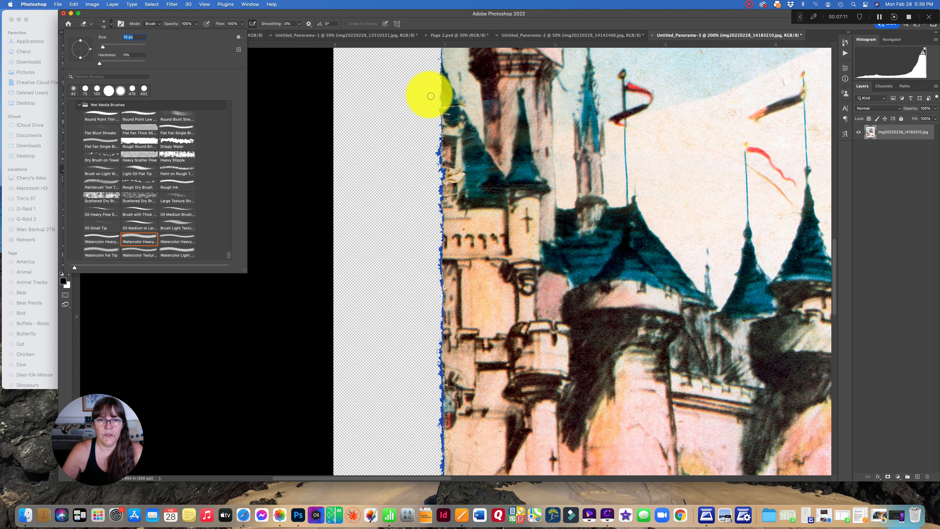
click(438, 103)
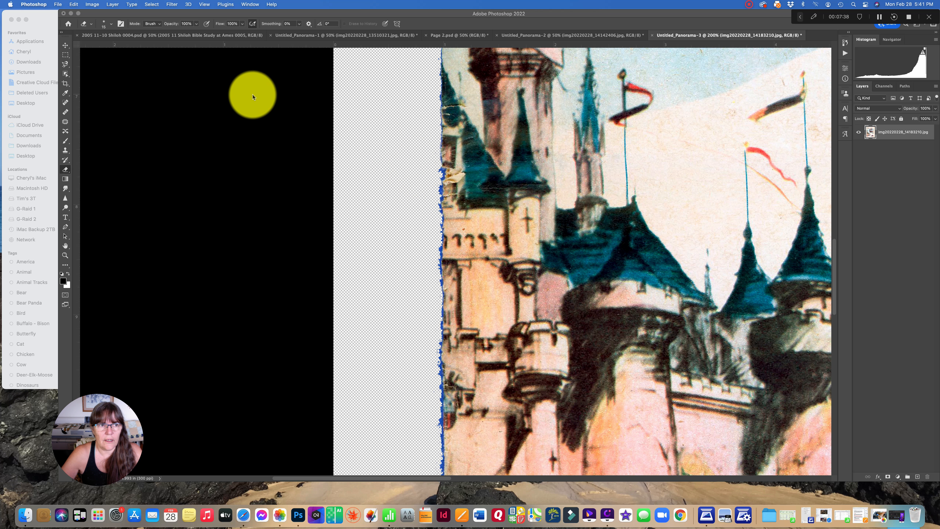
click(424, 177)
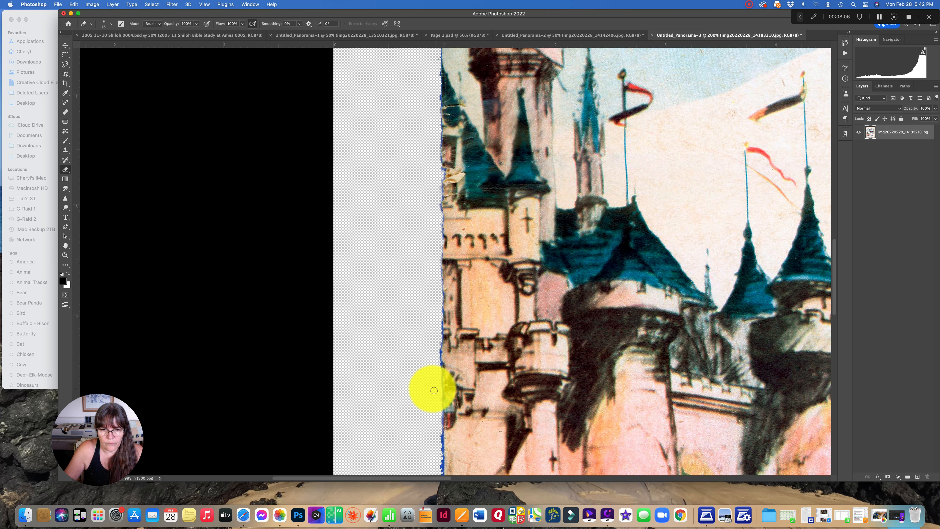
scroll(431, 386, down, 5)
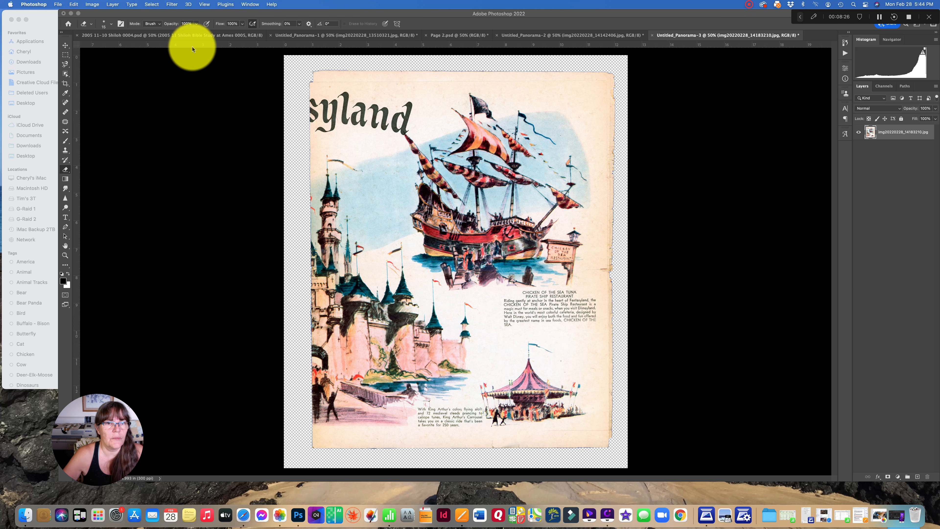
Copy the teacup page layer from Untitled_Panorama-2 into the Page 2.psd document
click(458, 39)
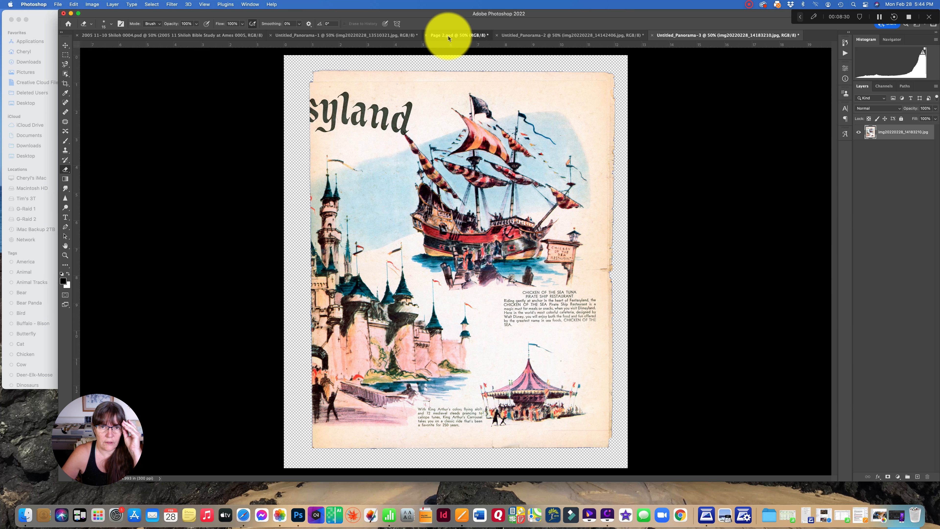
click(449, 38)
click(528, 37)
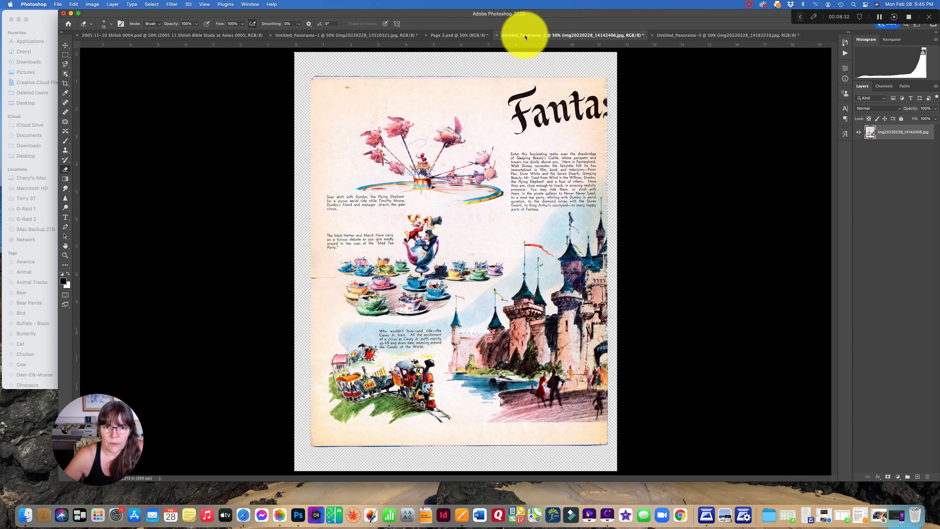
click(65, 45)
drag(435, 123, 346, 194)
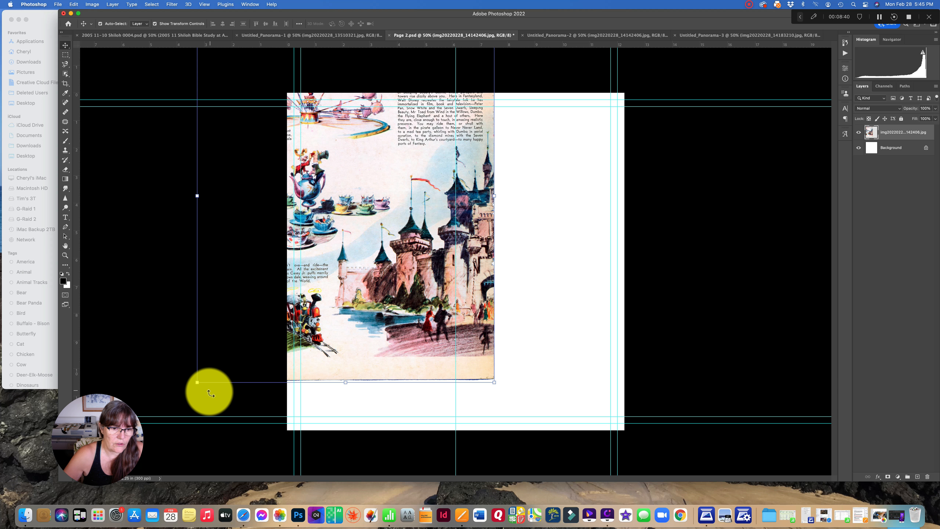
Scale the teacup page proportionally to 5.10 in high and place it in the upper-left part of the layout, beside the centre guide
click(197, 382)
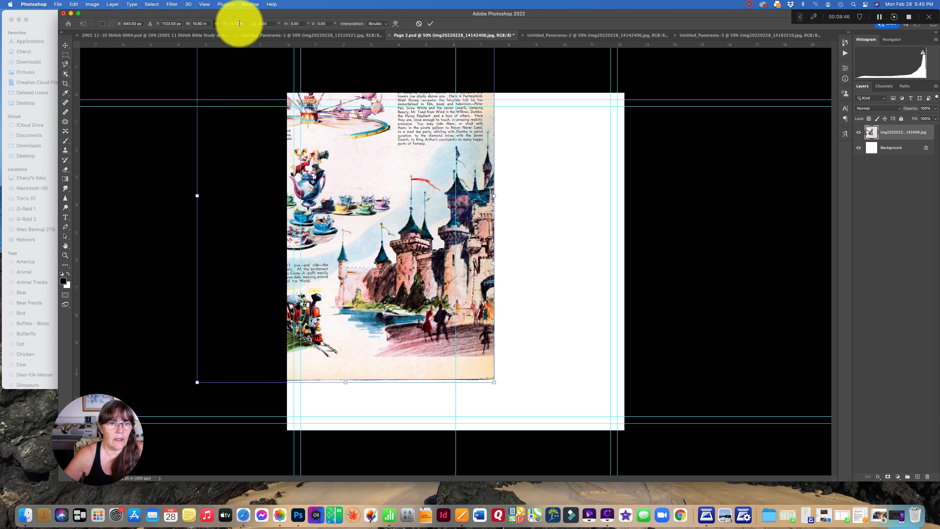
drag(229, 27, 229, 27)
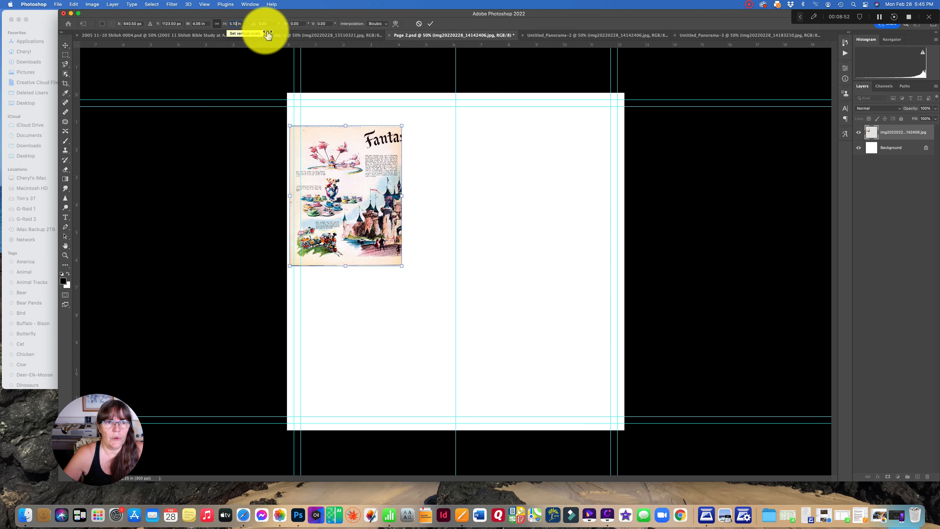
click(429, 25)
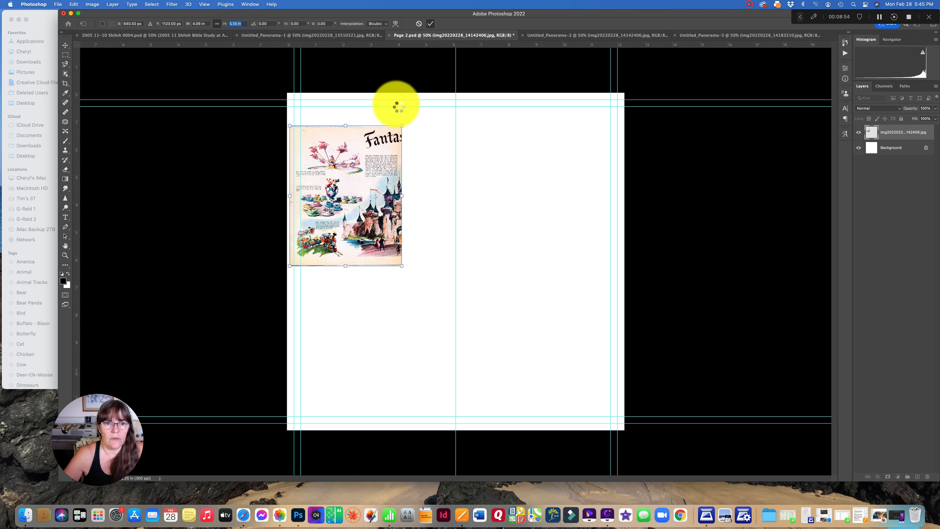
drag(346, 193, 378, 195)
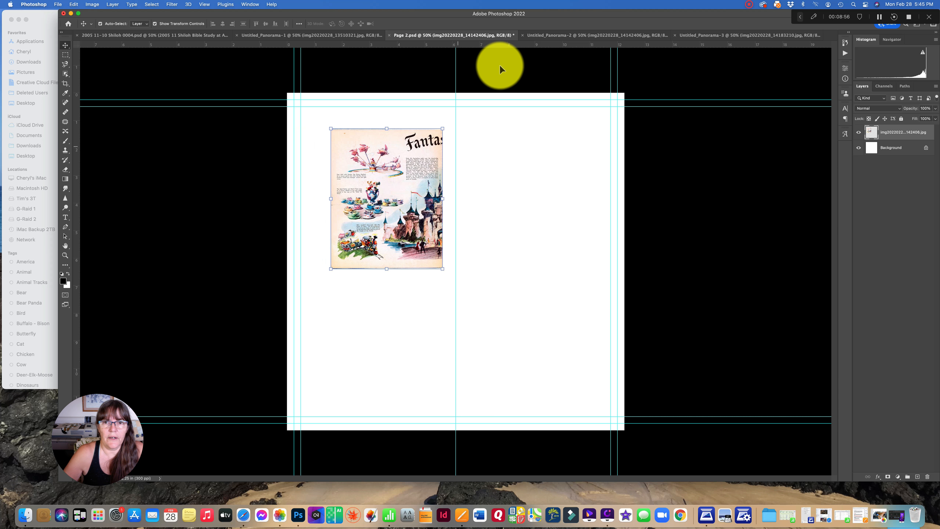
Copy the pirate ship page from Untitled_Panorama-3 into Page 2.psd and scale it proportionally to 5.10 in high
click(716, 35)
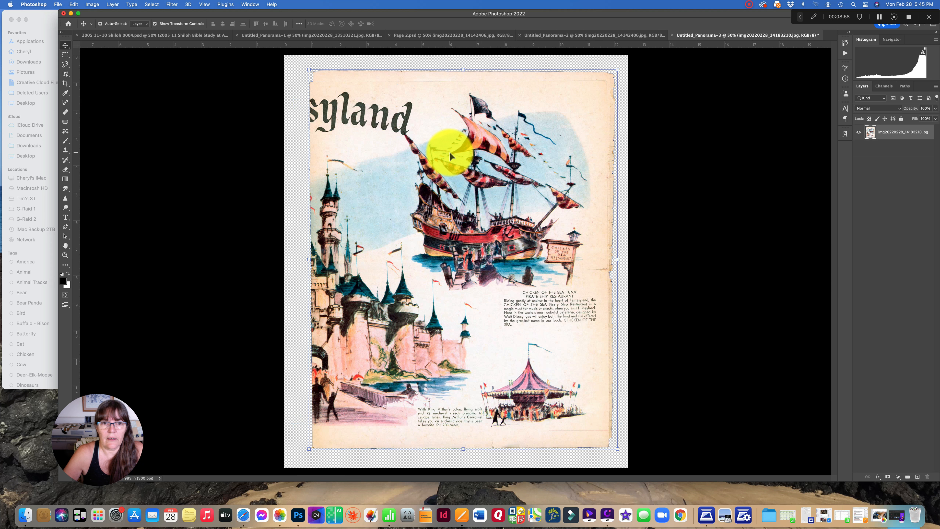
drag(488, 172, 463, 212)
click(311, 403)
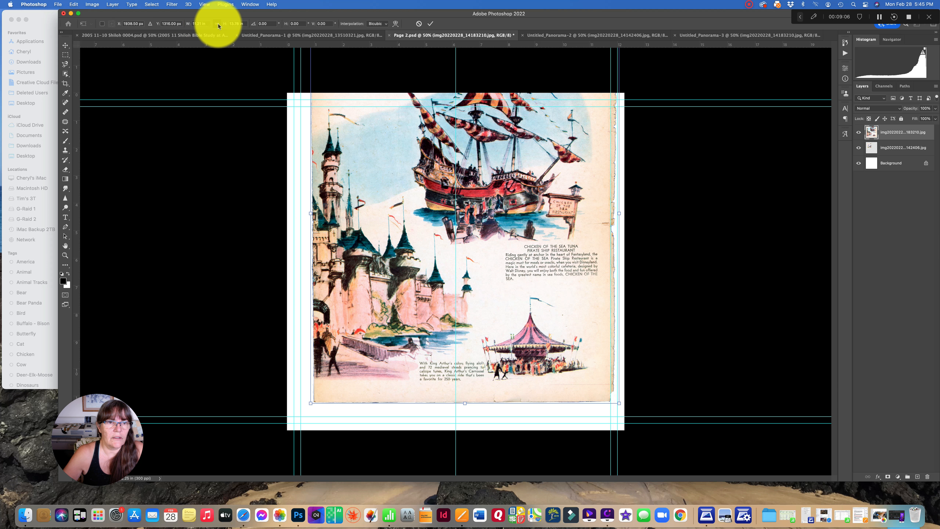
drag(240, 24, 229, 24)
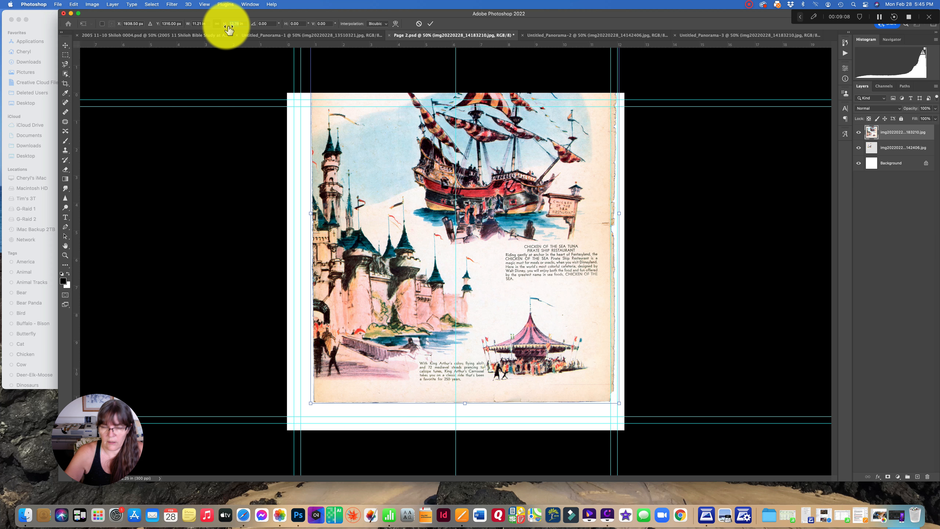
text(5.10)
key(Return)
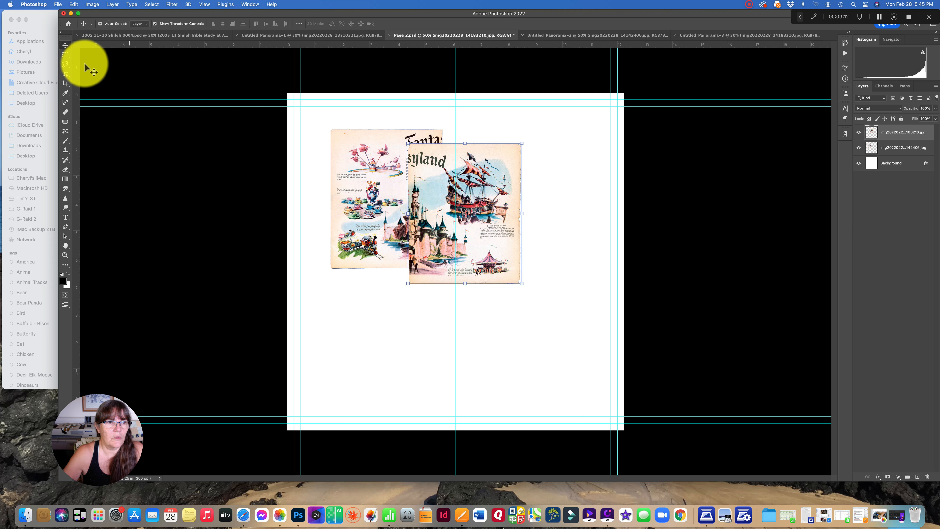
Place the pirate ship page against the right edge of the teacup page so the two halves of the Fantasyland title meet
key(super+1)
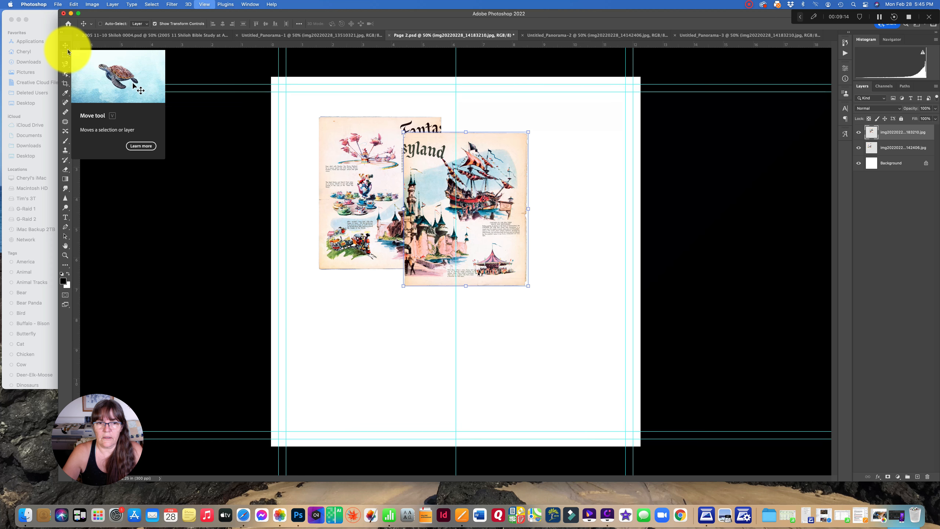
drag(417, 151, 490, 143)
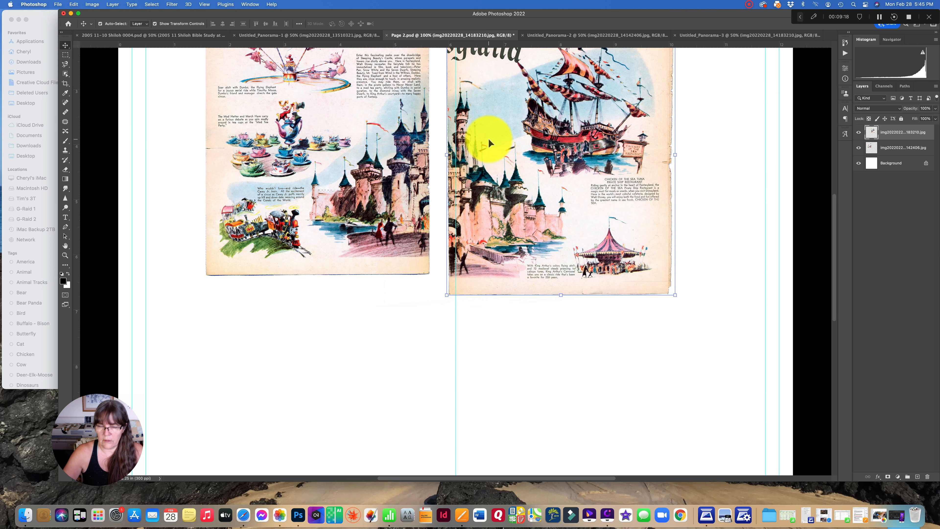
scroll(340, 185, up, 5)
drag(502, 203, 484, 192)
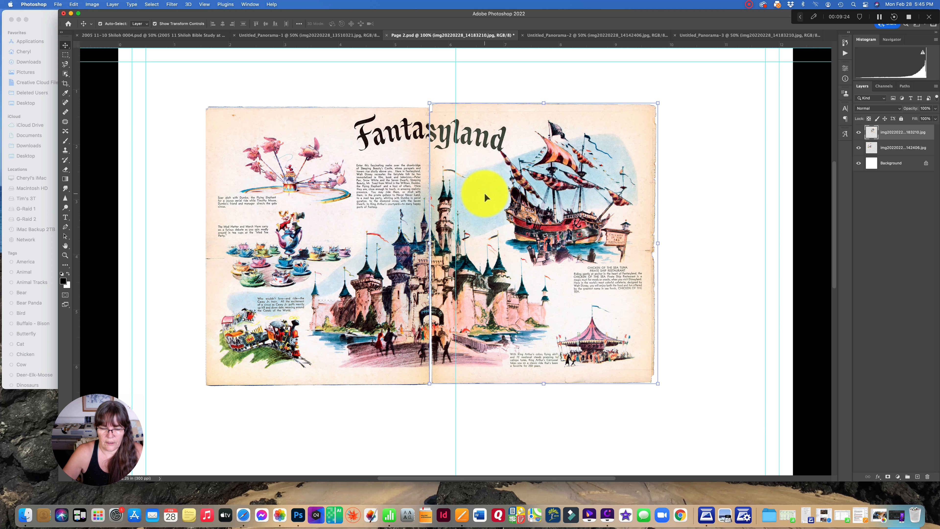
Nudge the pirate ship page in small increments until the title and castle line up across the seam, and check the join with the layer deselected
key(Left)
key(Left)
key(Left)
key(Left)
key(Left)
key(Left)
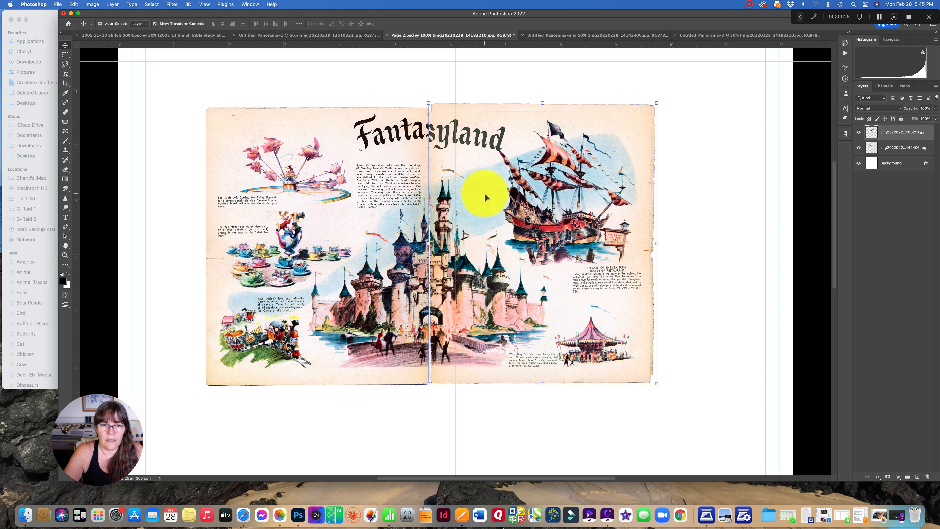
key(Left)
key(Left)
key(Up)
key(Up)
key(Up)
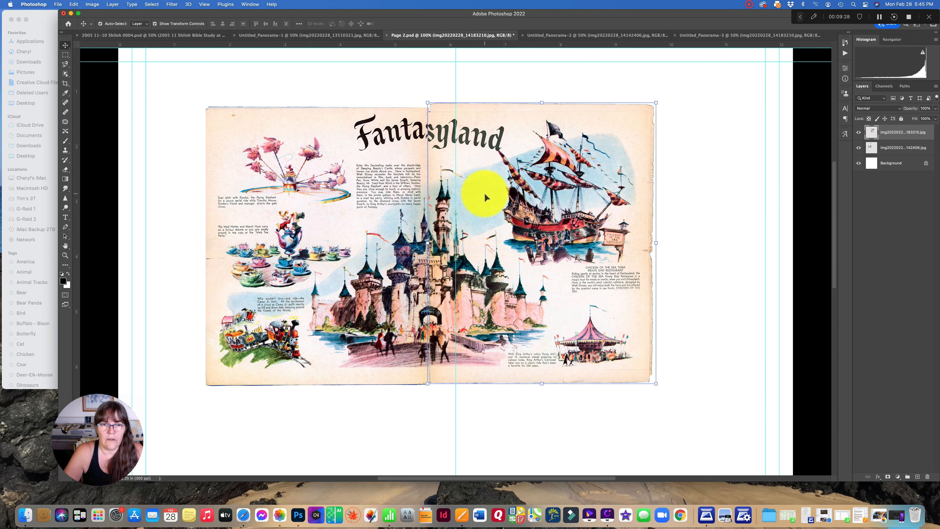
key(Up)
key(Up)
key(Up)
key(Up)
key(Up)
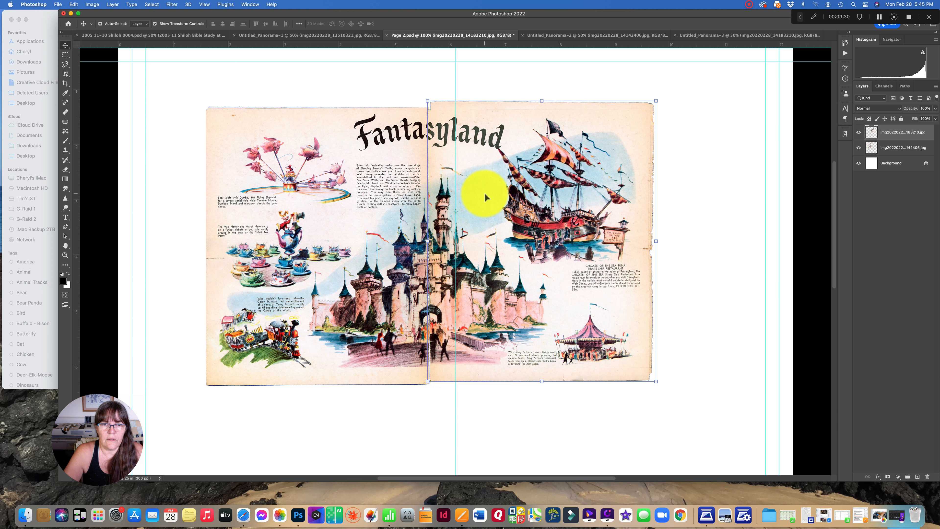
key(Up)
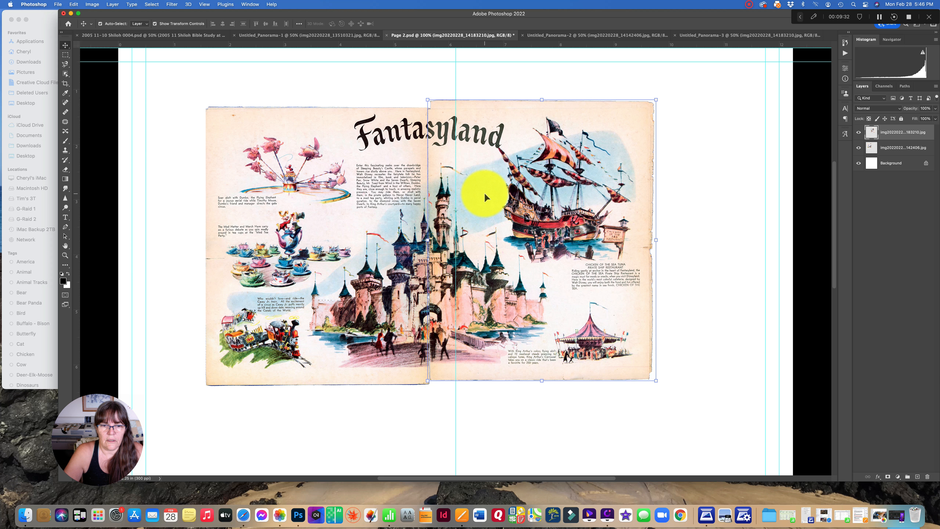
key(Left)
key(Left)
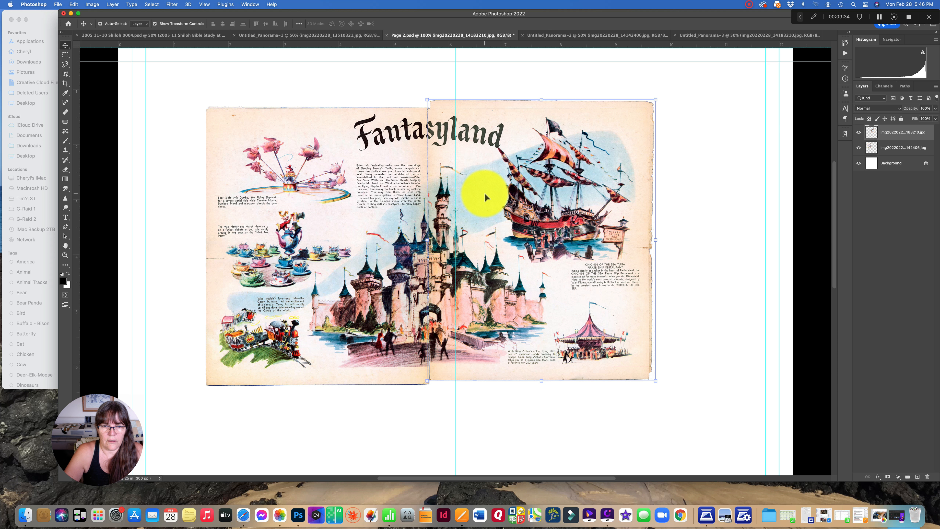
key(Down)
key(Down)
key(Down)
key(Down)
key(Down)
key(Down)
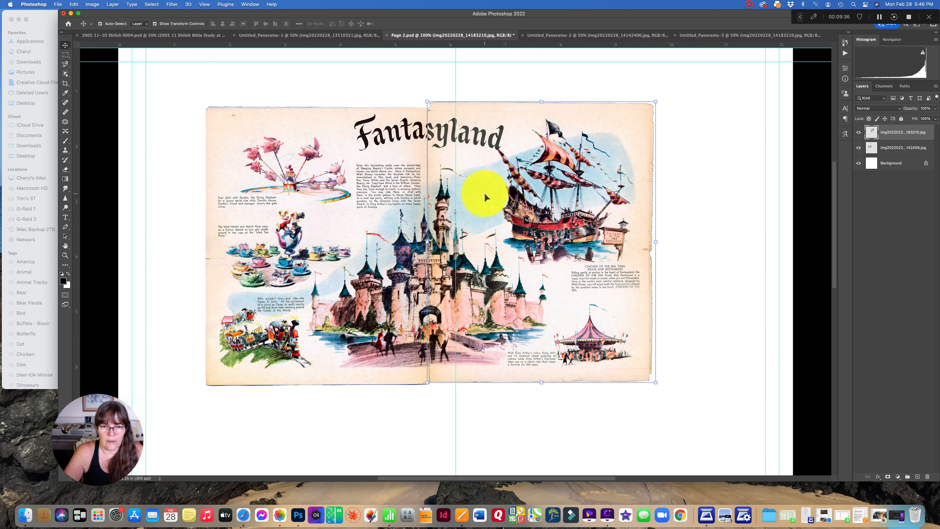
key(Down)
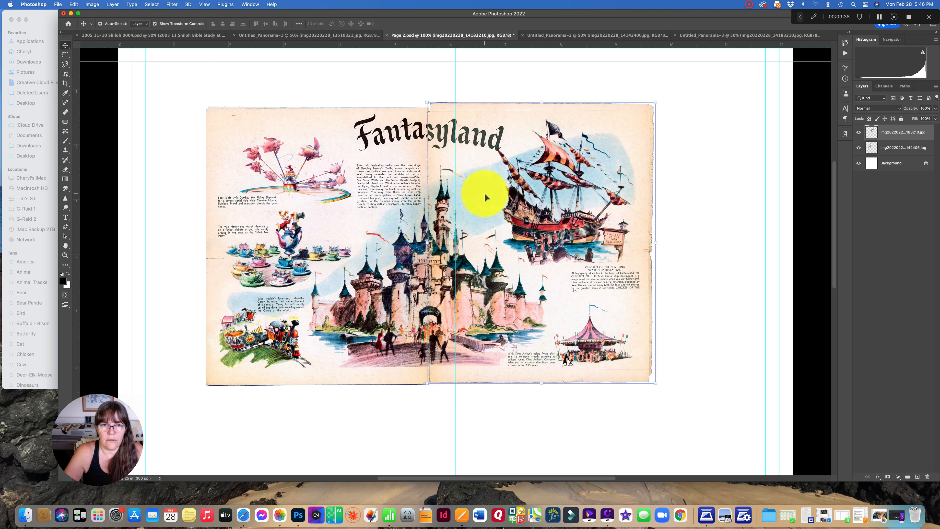
key(Left)
key(Up)
key(Up)
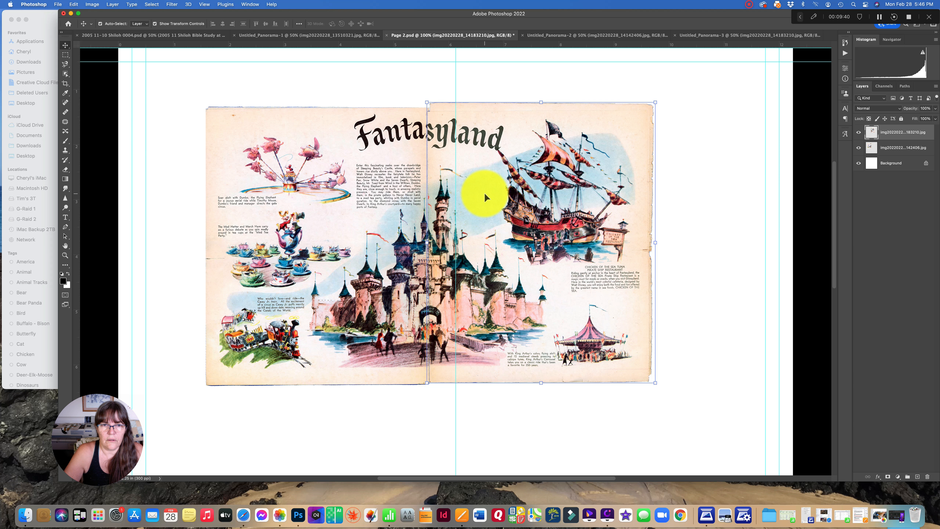
key(Left)
key(Right)
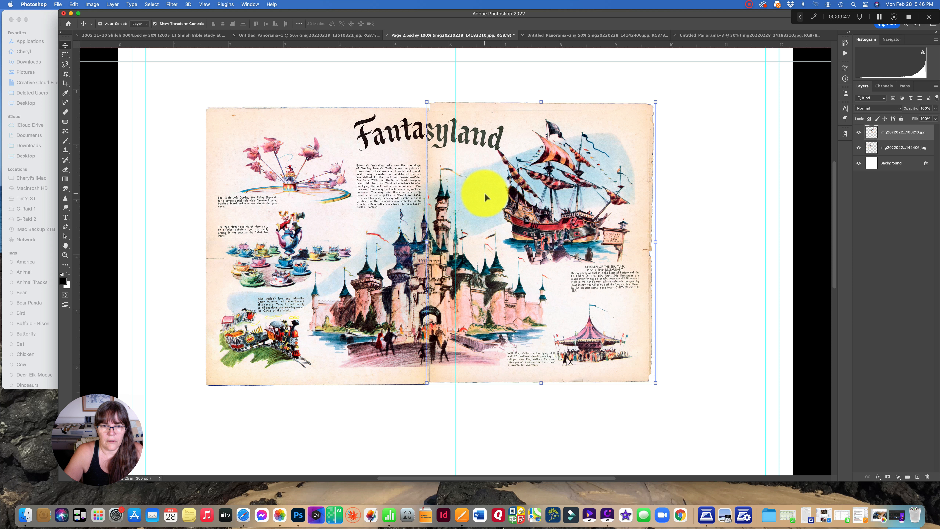
key(Right)
key(Down)
key(Down)
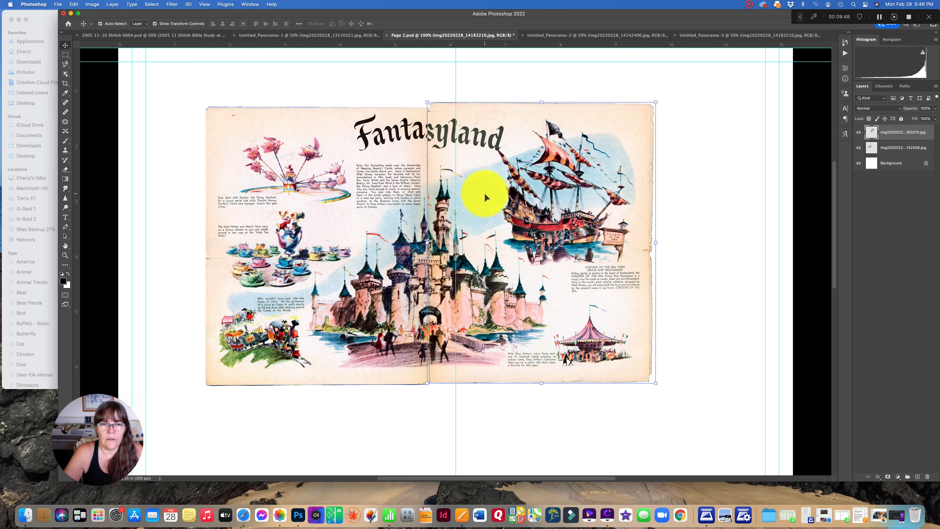
key(Left)
key(Left)
key(Left)
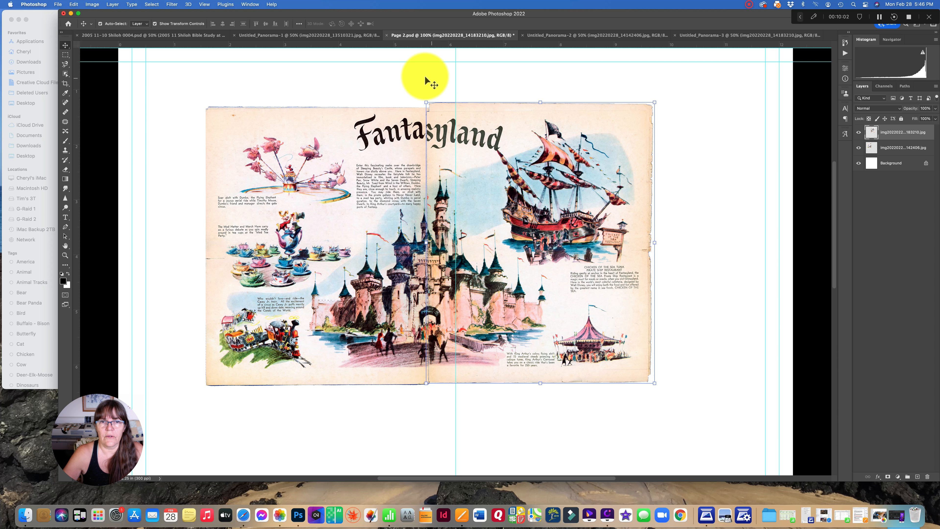
click(426, 78)
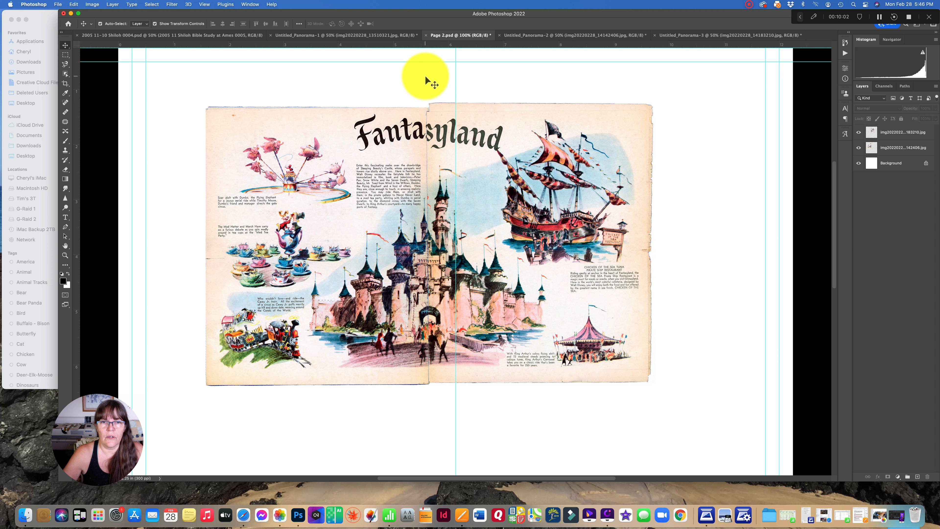
click(435, 174)
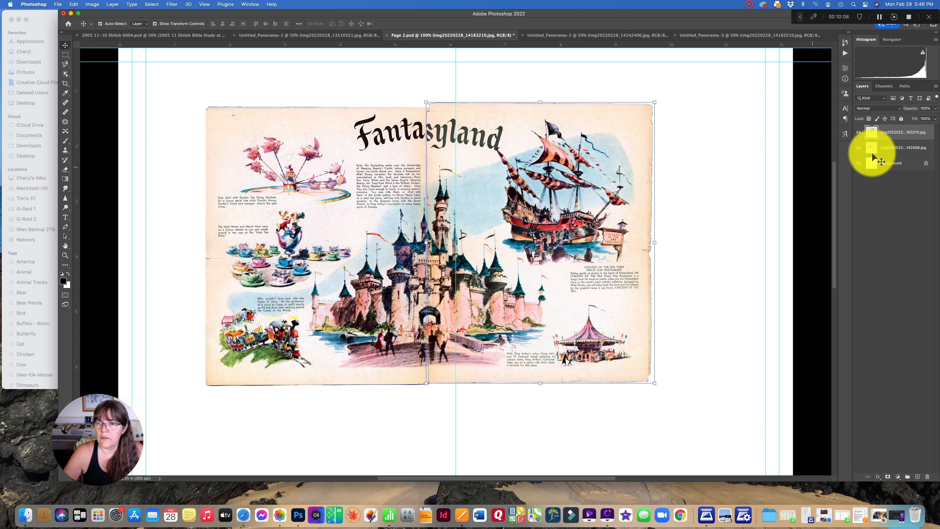
Scale the pirate ship page proportionally to 5.11 in high
mouse_move(892, 141)
mouse_down()
mouse_move(894, 156)
mouse_move(892, 132)
mouse_up()
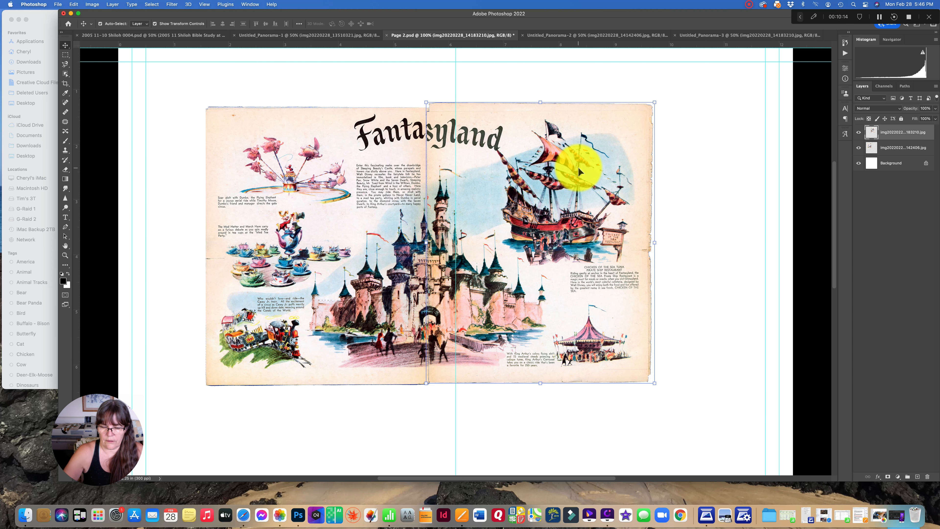
click(537, 90)
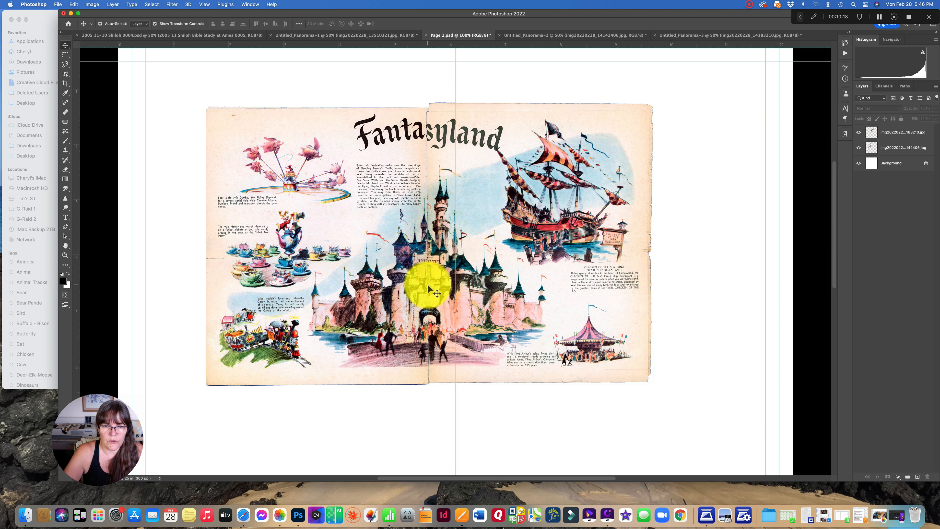
click(436, 285)
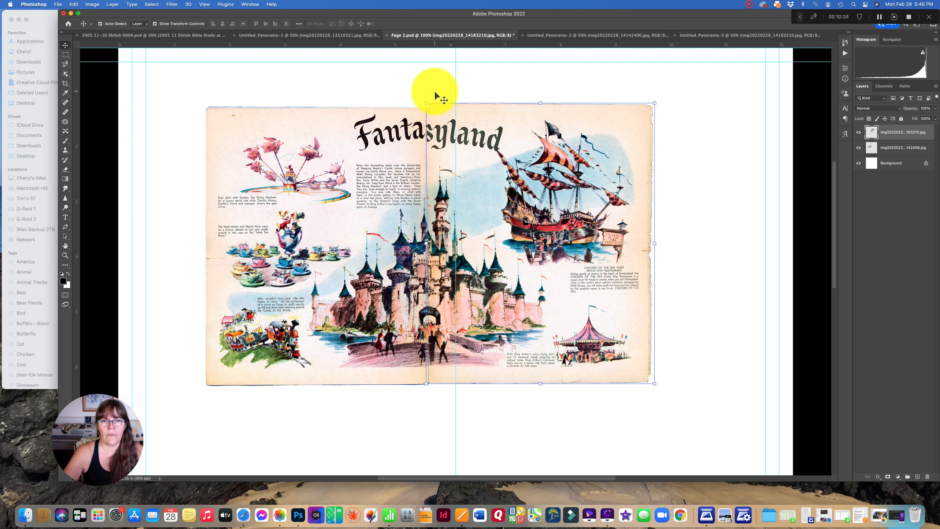
key(super+t)
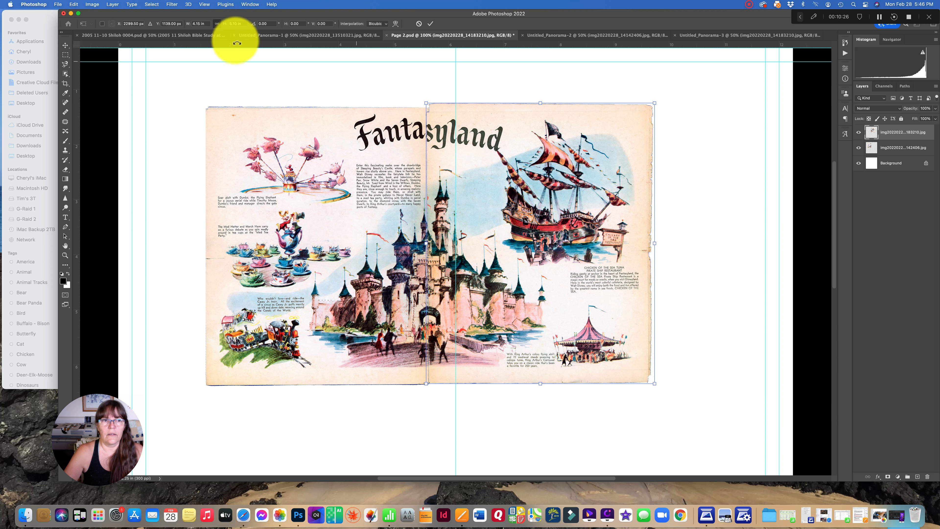
click(239, 24)
text(5.11)
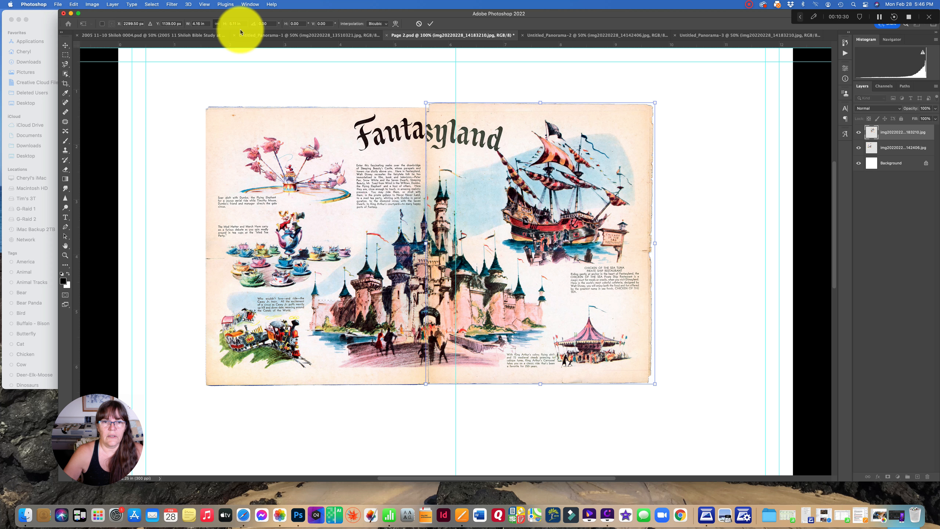
click(431, 24)
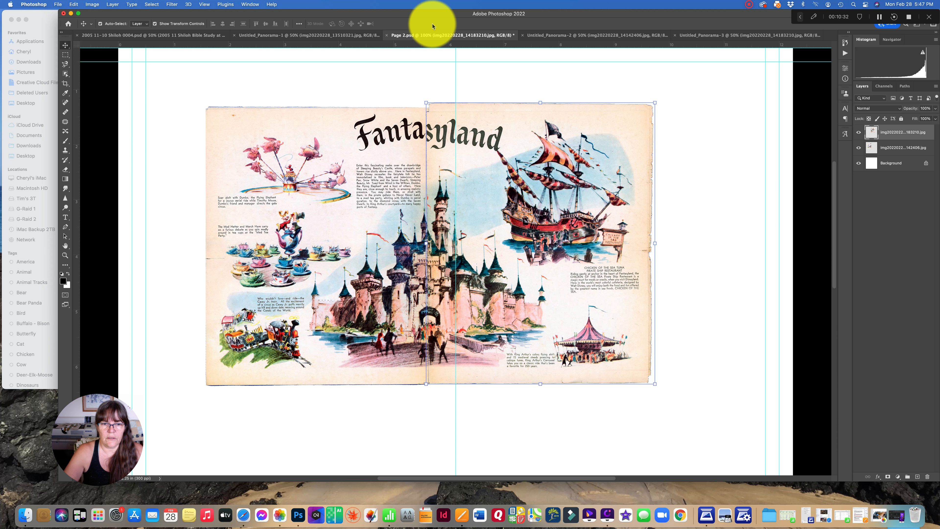
Nudge the pirate ship page slightly right and up to realign the title and castle along the seam
key(Right)
key(Right)
key(Right)
key(Right)
key(Up)
key(Up)
key(Up)
key(Up)
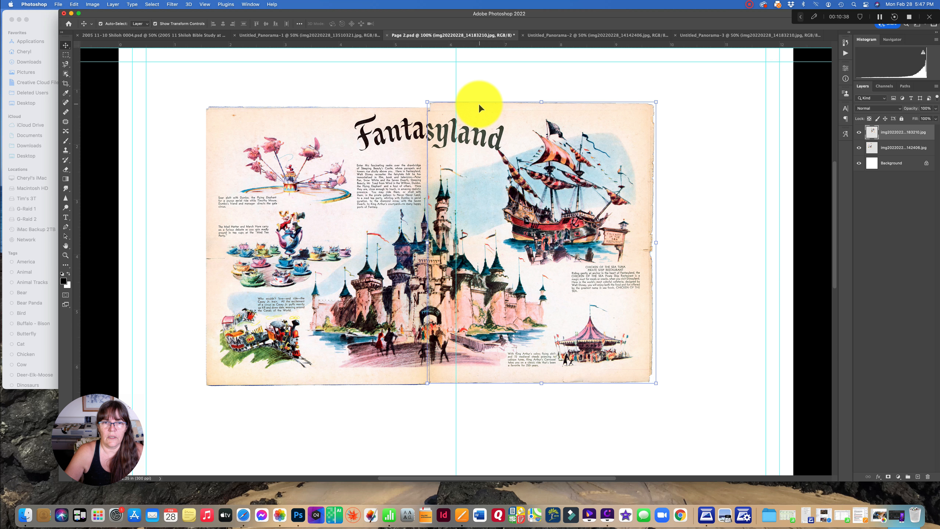
Stretch only the height of the pirate ship page upward to about 5.17 in, and nudge it until the Fantasyland title matches across the seam
click(536, 102)
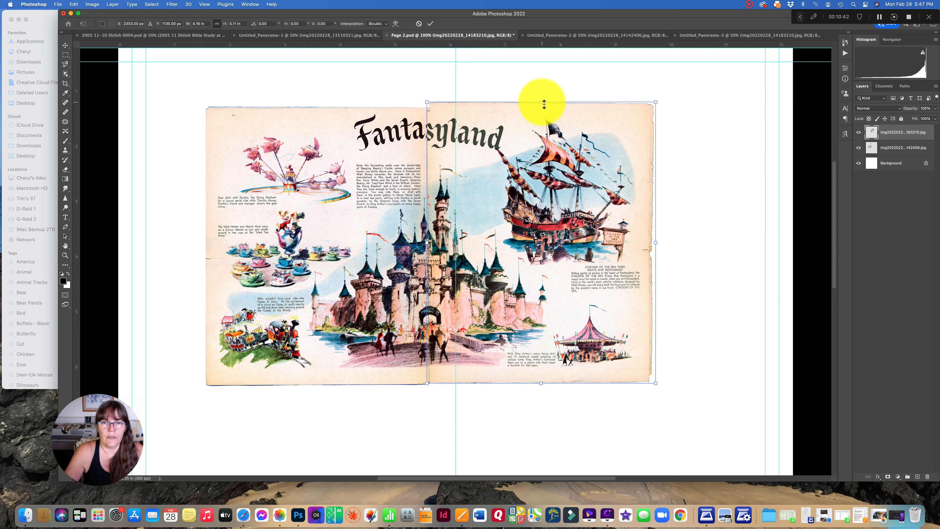
click(217, 24)
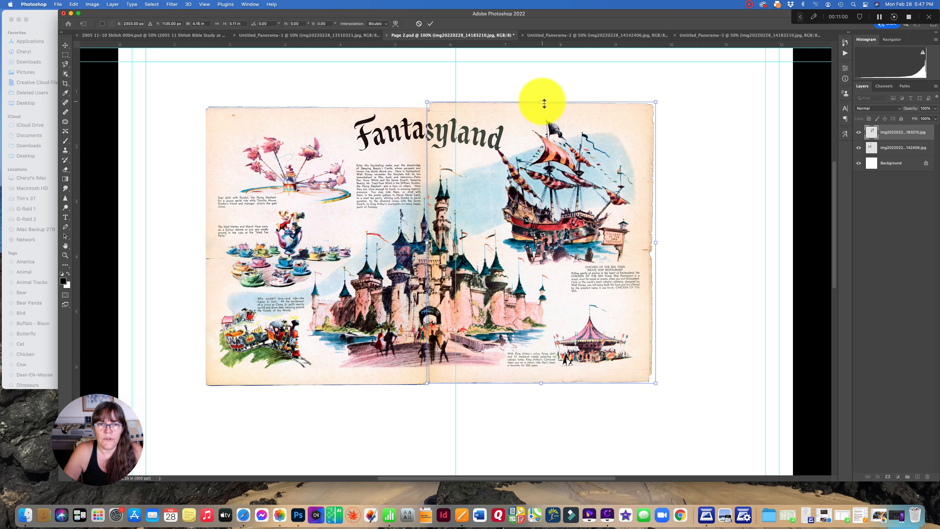
drag(544, 102, 544, 100)
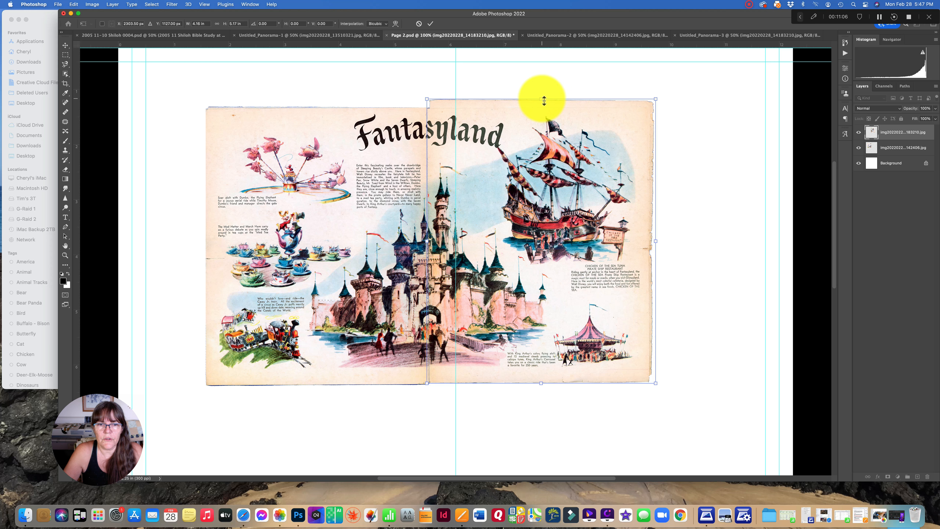
key(Right)
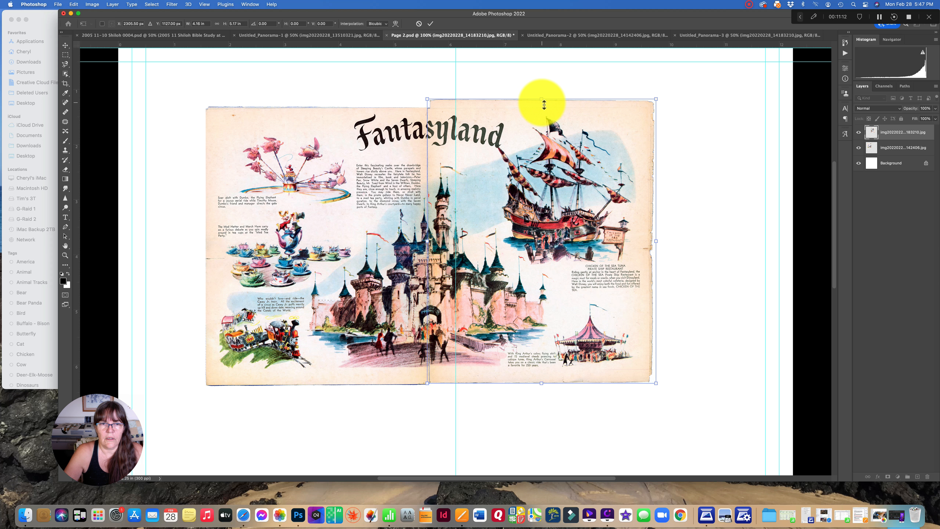
key(Down)
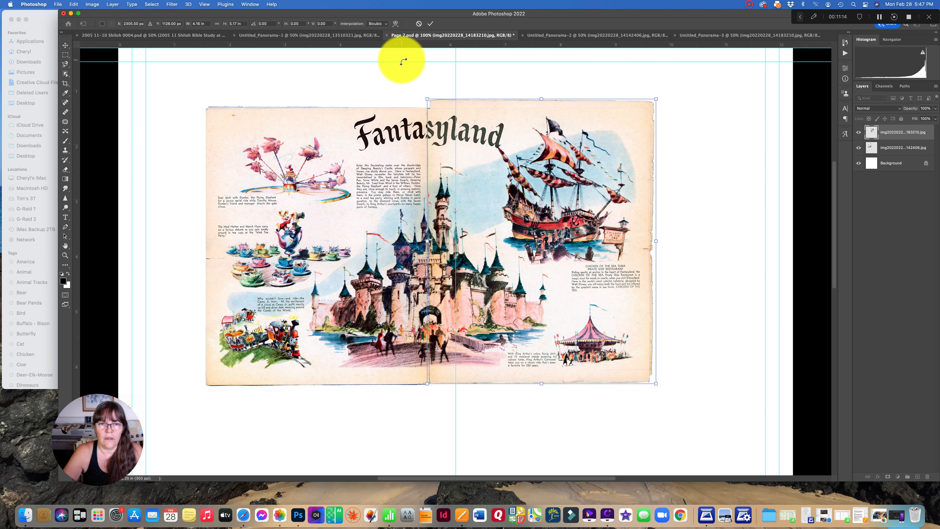
key(Right)
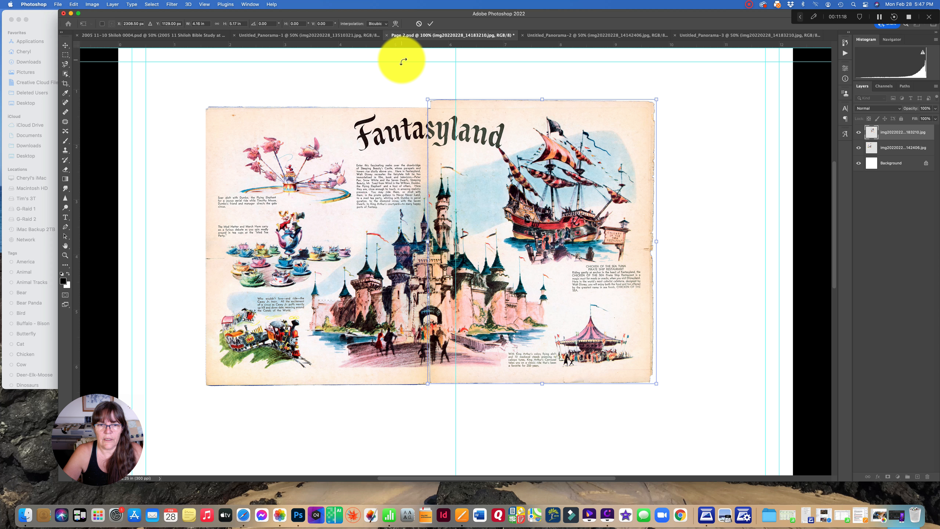
key(Left)
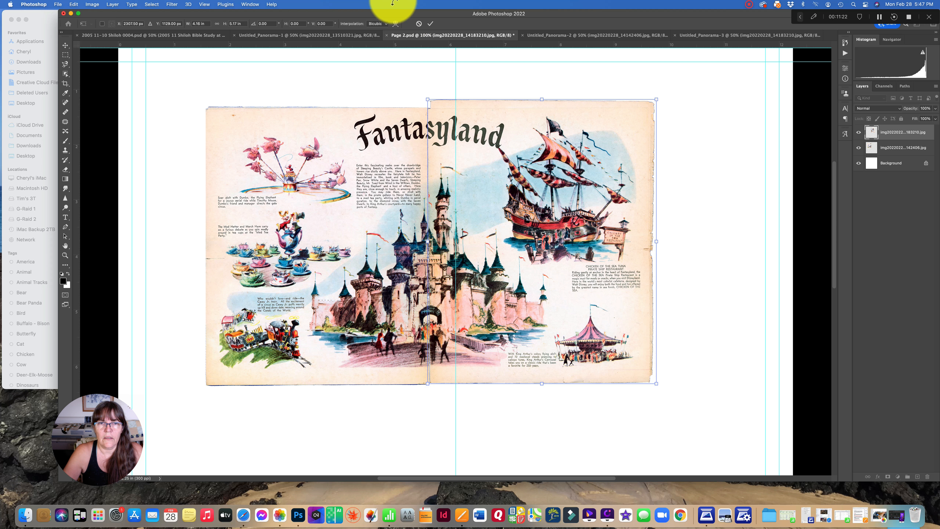
click(430, 24)
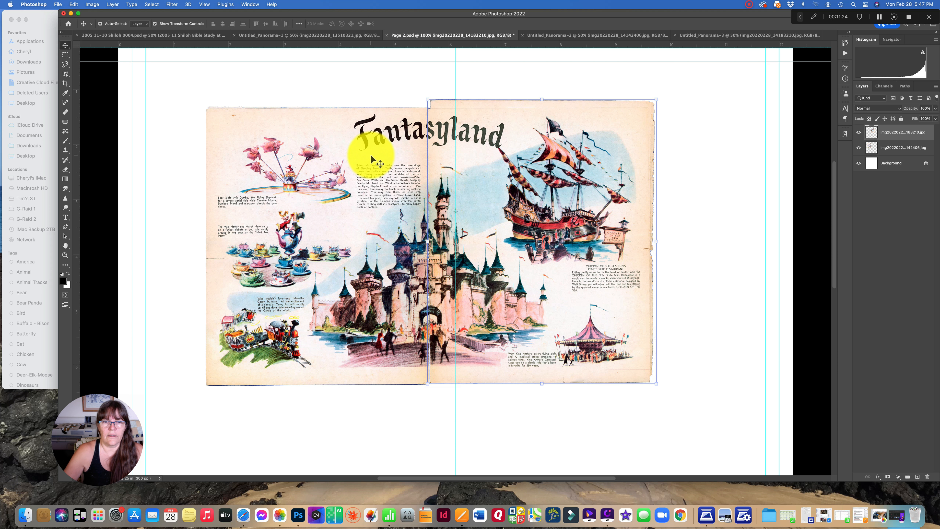
Delete the strip of the pirate ship page that extends above the teacup page's top edge, and clear the selection
click(65, 55)
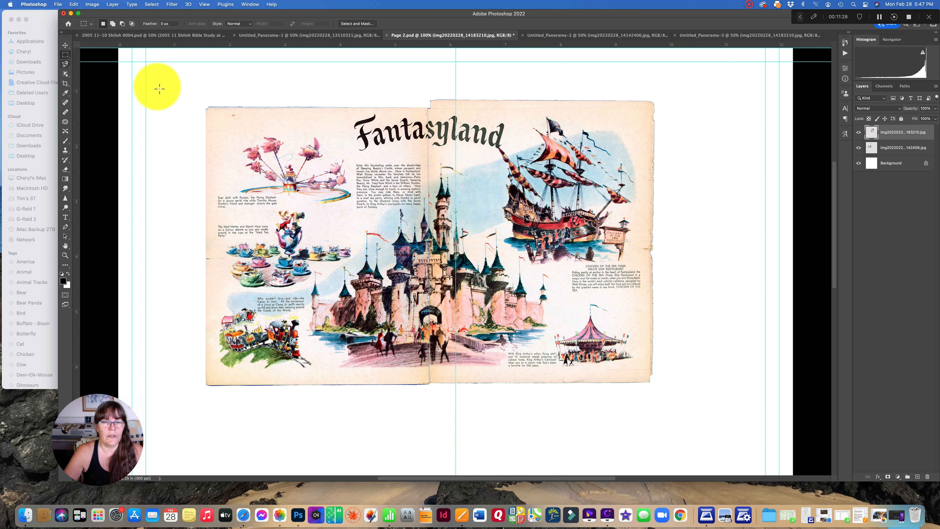
drag(426, 95, 677, 109)
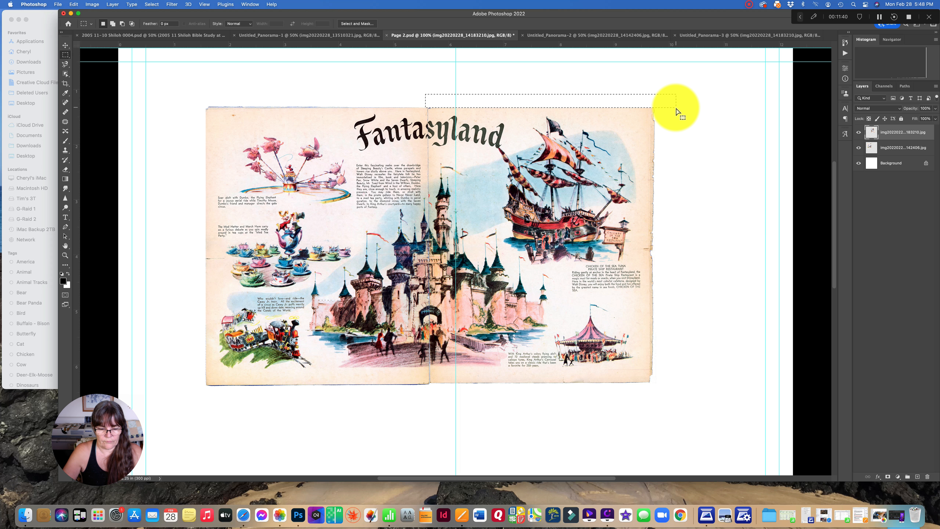
click(677, 109)
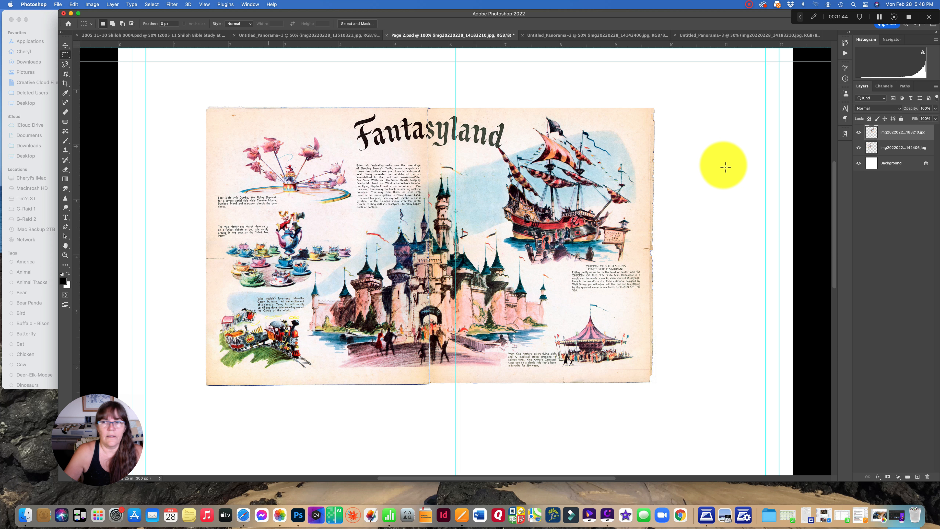
Select both Fantasyland page layers, inspect the castle seam up close, and merge them into one layer
shift+click(896, 152)
right_click(896, 154)
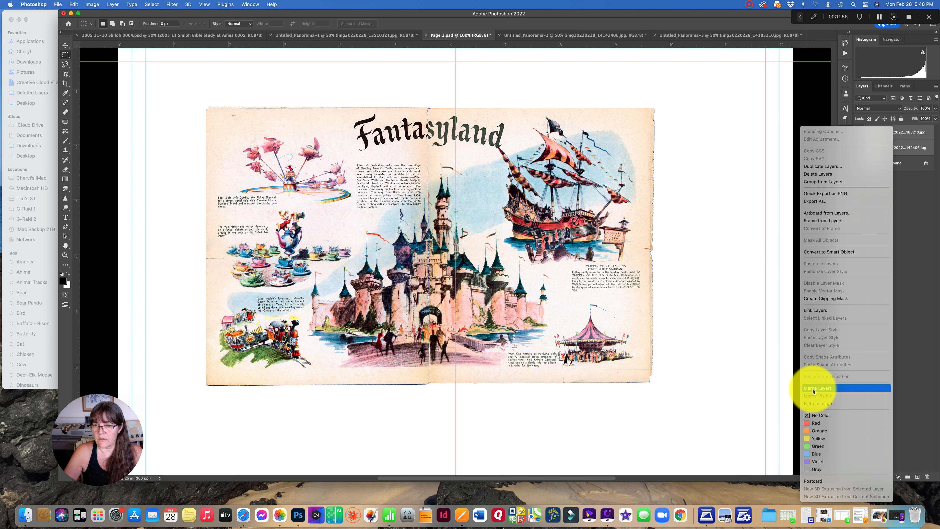
click(472, 265)
key(super+plus)
key(super+plus)
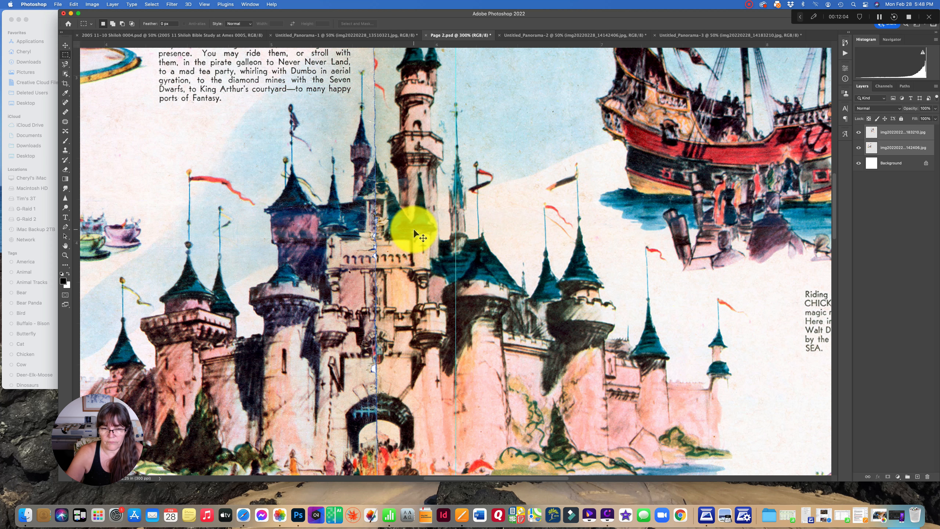
key(super+minus)
key(super+minus)
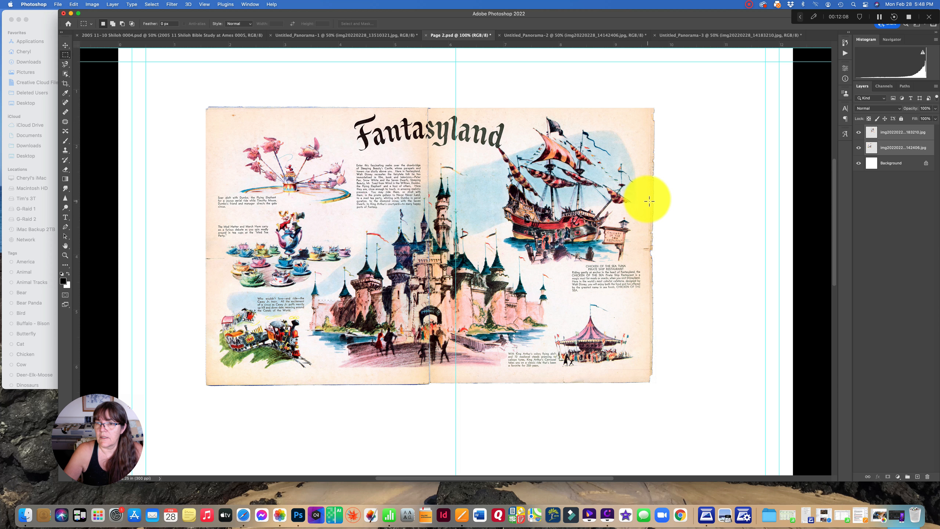
right_click(902, 144)
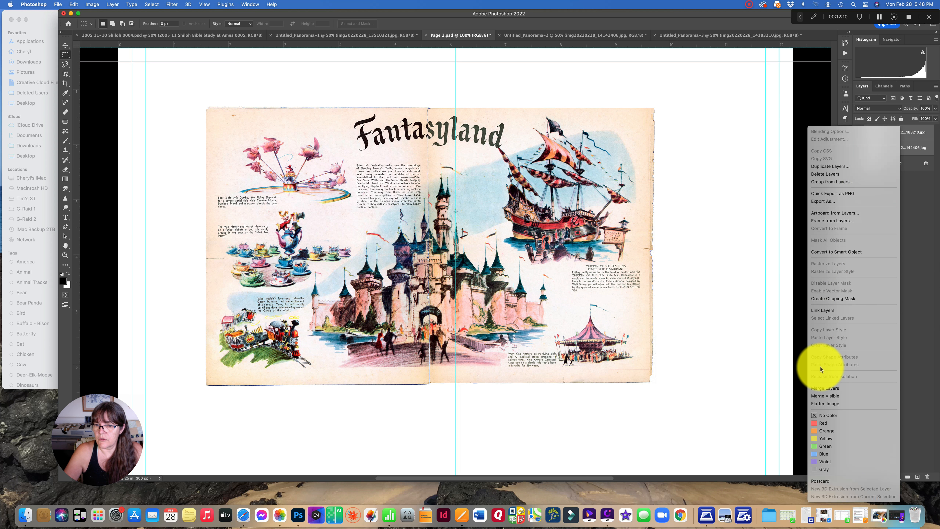
click(822, 388)
Scale the merged Fantasyland spread down proportionally to about 6.71 in wide and 4.08 in high
key(super+minus)
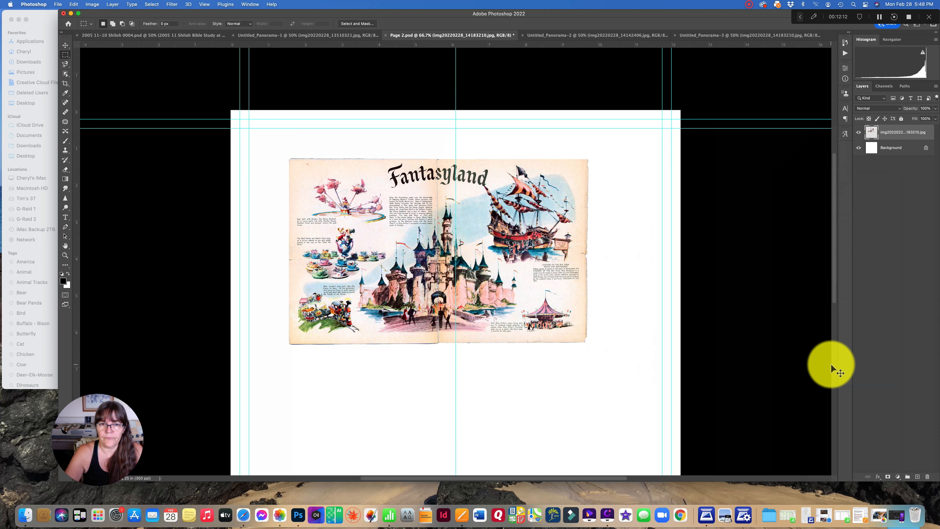
key(super+minus)
click(65, 45)
drag(331, 130, 372, 158)
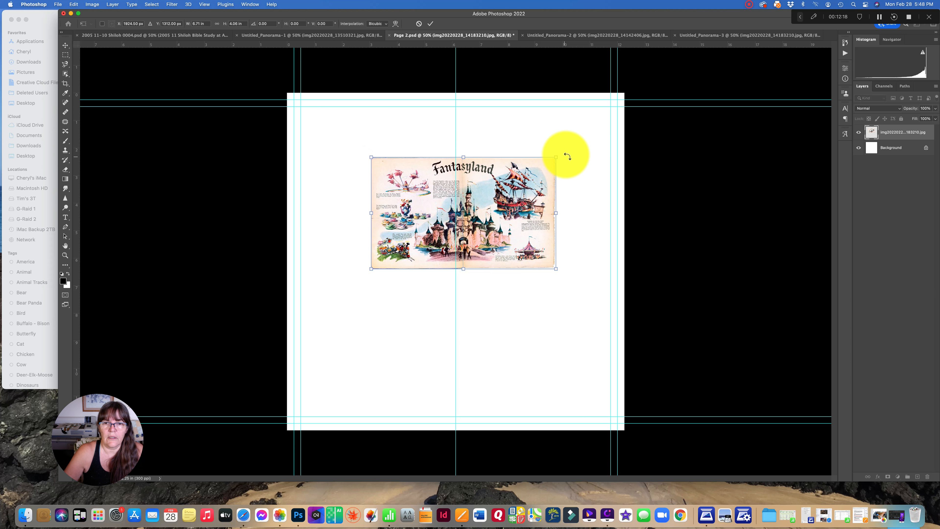
Tilt the Fantasyland spread slightly counterclockwise and place it in the upper-left area of the layout, inside the margin guides
drag(567, 156, 554, 132)
drag(514, 196, 452, 185)
click(431, 23)
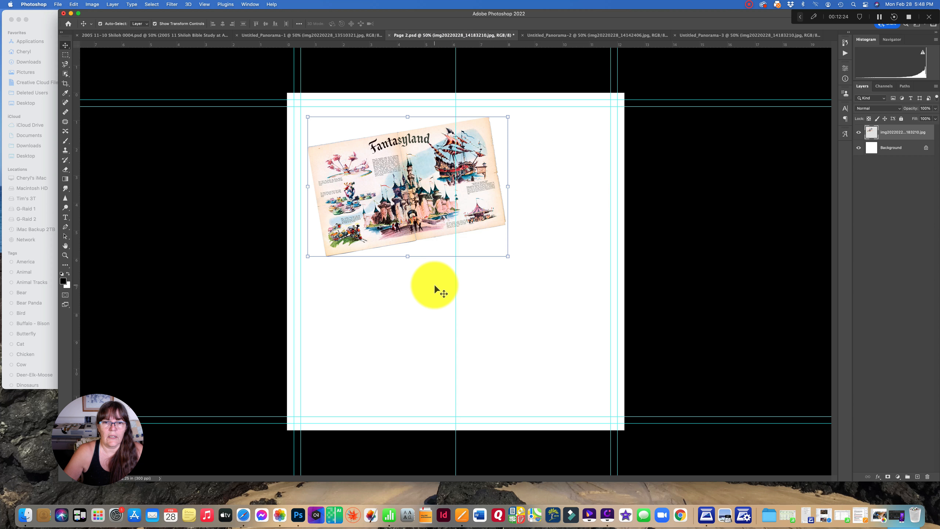
Add a Bevel & Emboss with Contour at 100% range and a Drop Shadow to the Fantasyland spread layer
double_click(907, 135)
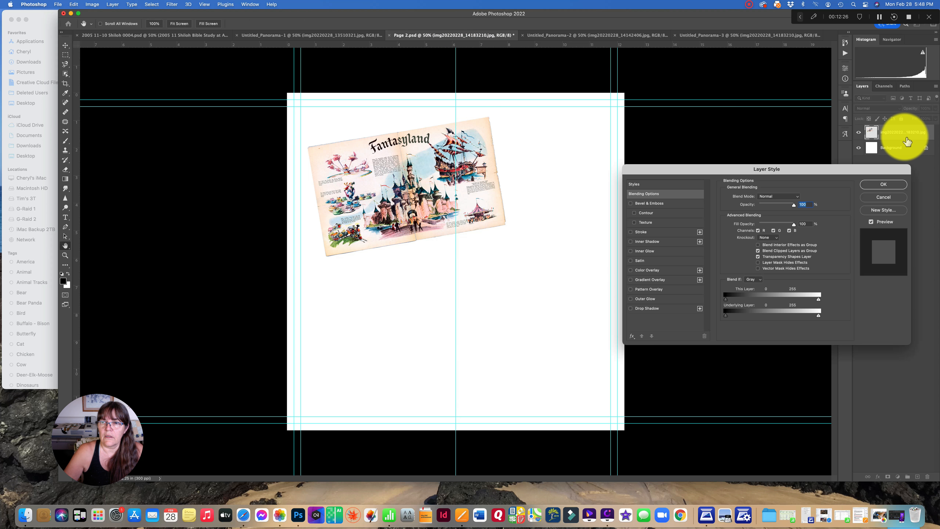
click(644, 213)
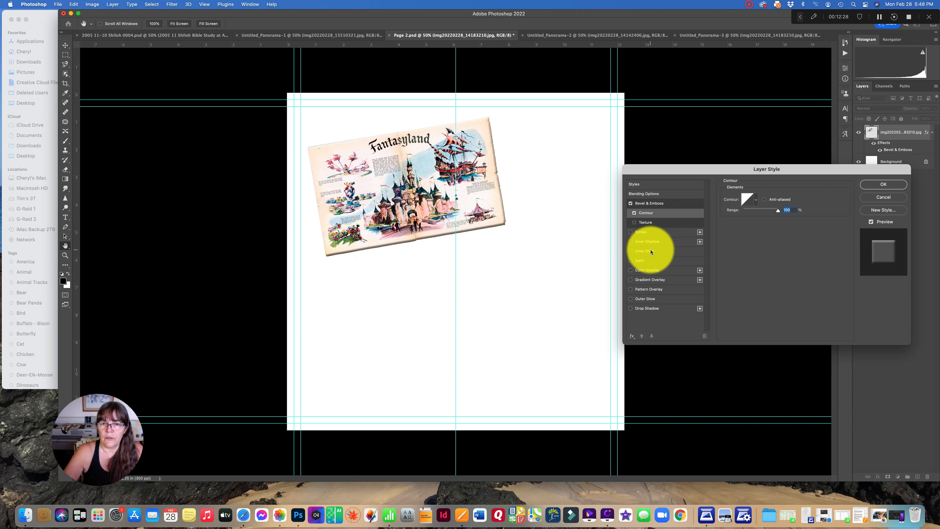
click(656, 308)
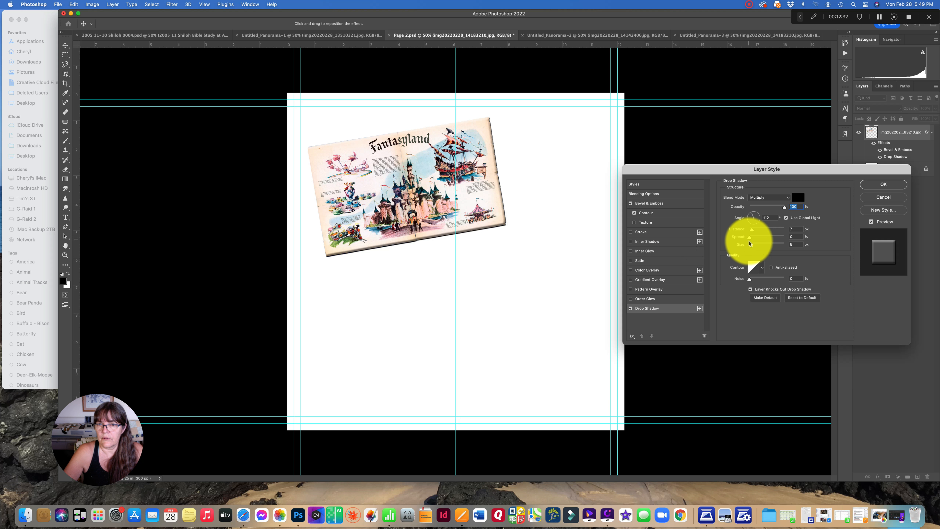
click(650, 212)
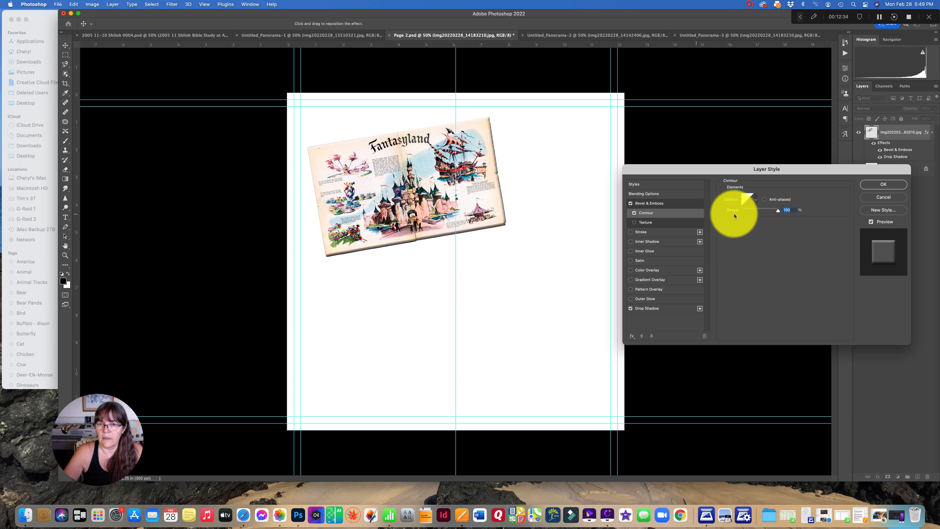
drag(778, 211, 801, 214)
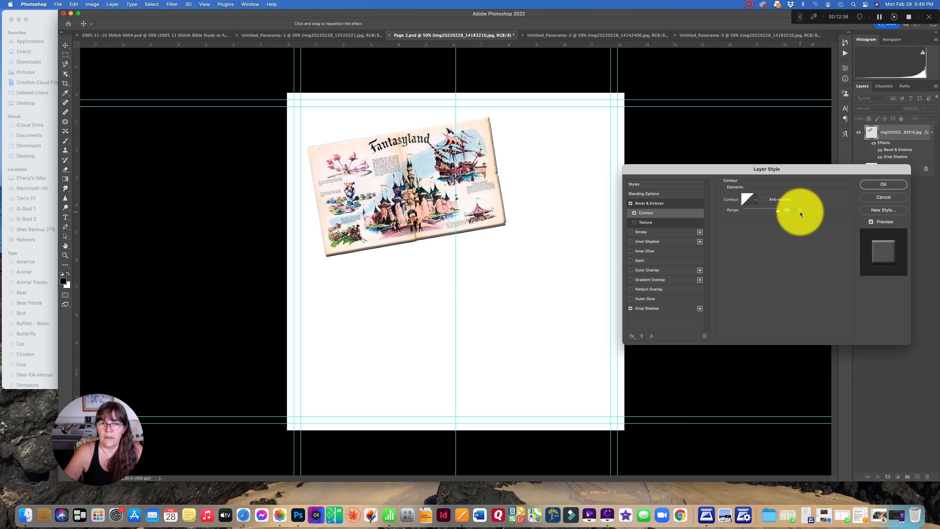
click(883, 184)
click(532, 289)
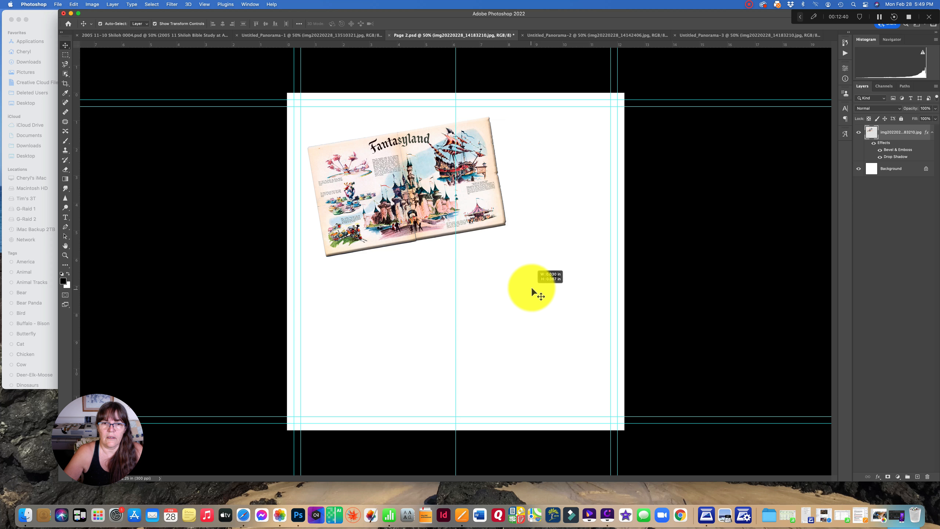